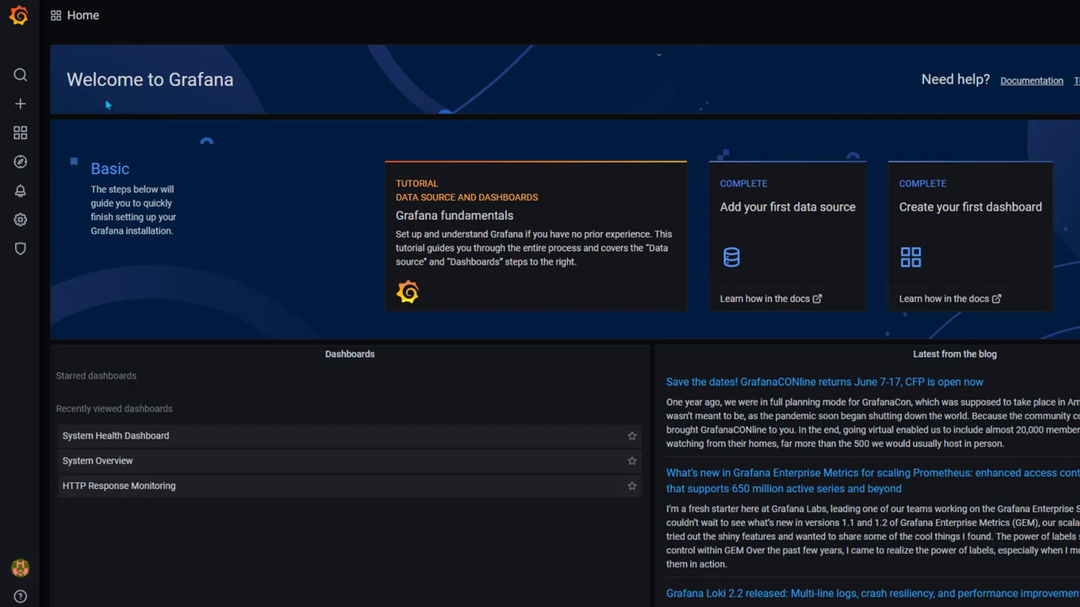
- Create a new dashboard and add a new panel to it
{"action": "mouse_move", "coordinate": [38, 110]}
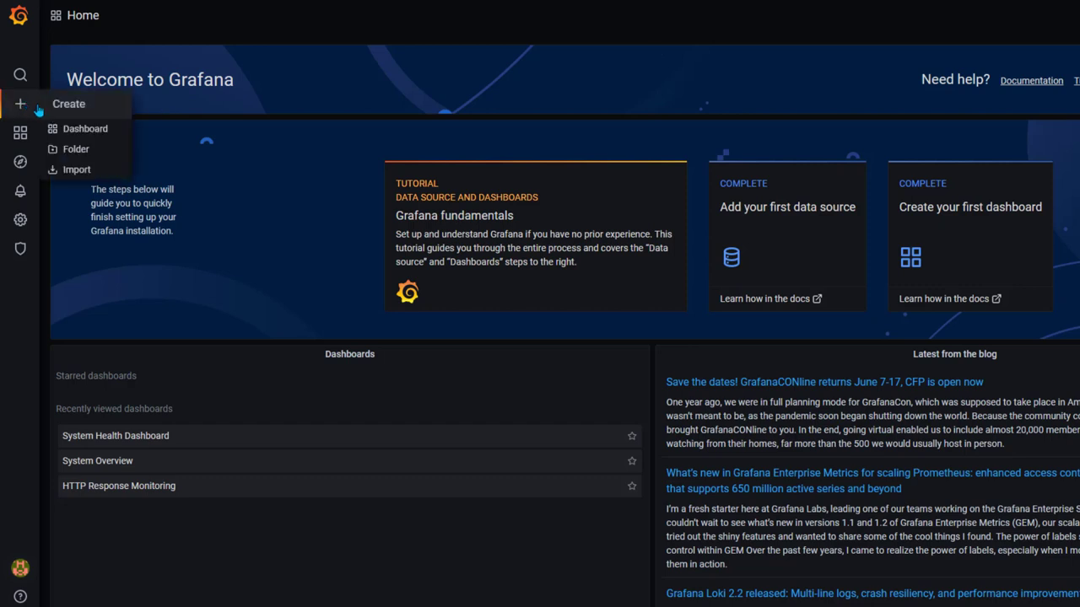
{"action": "left_click", "coordinate": [102, 131]}
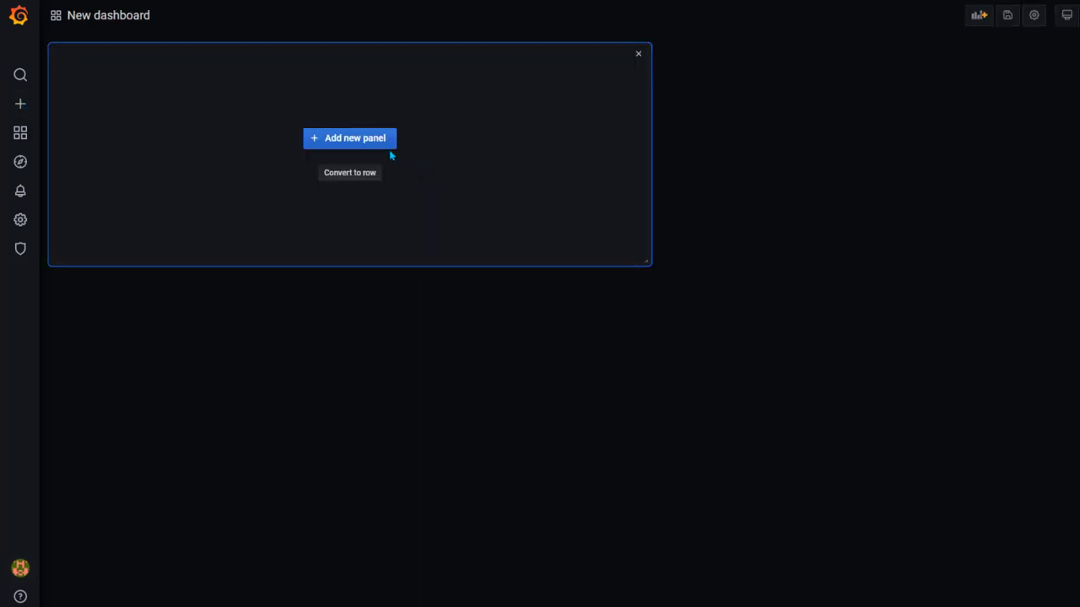
{"action": "left_click", "coordinate": [384, 143]}
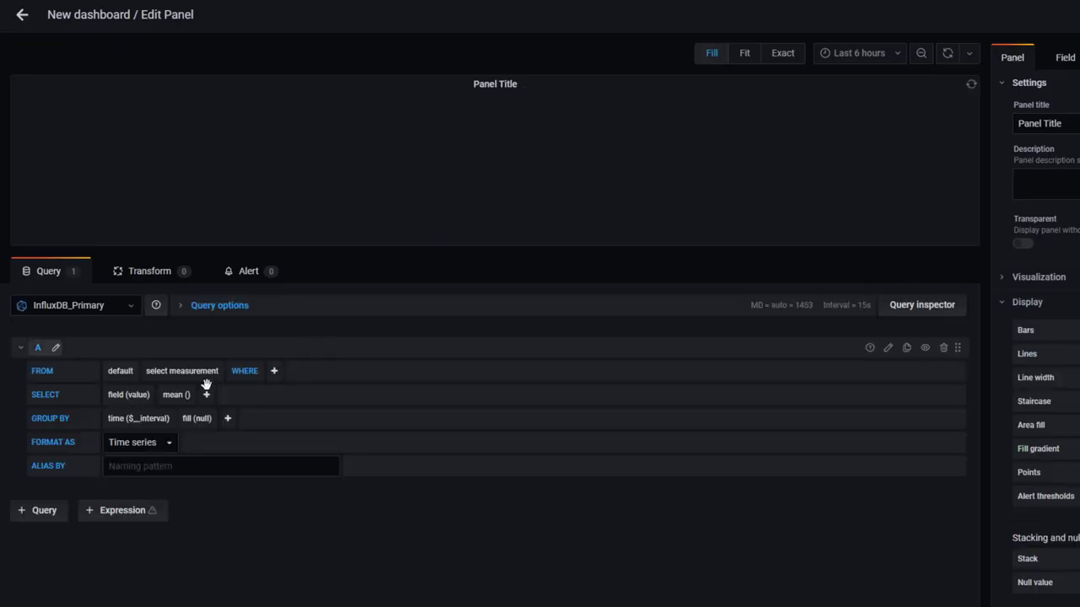
- Set the measurement of query A to mem
{"action": "left_click", "coordinate": [191, 376]}
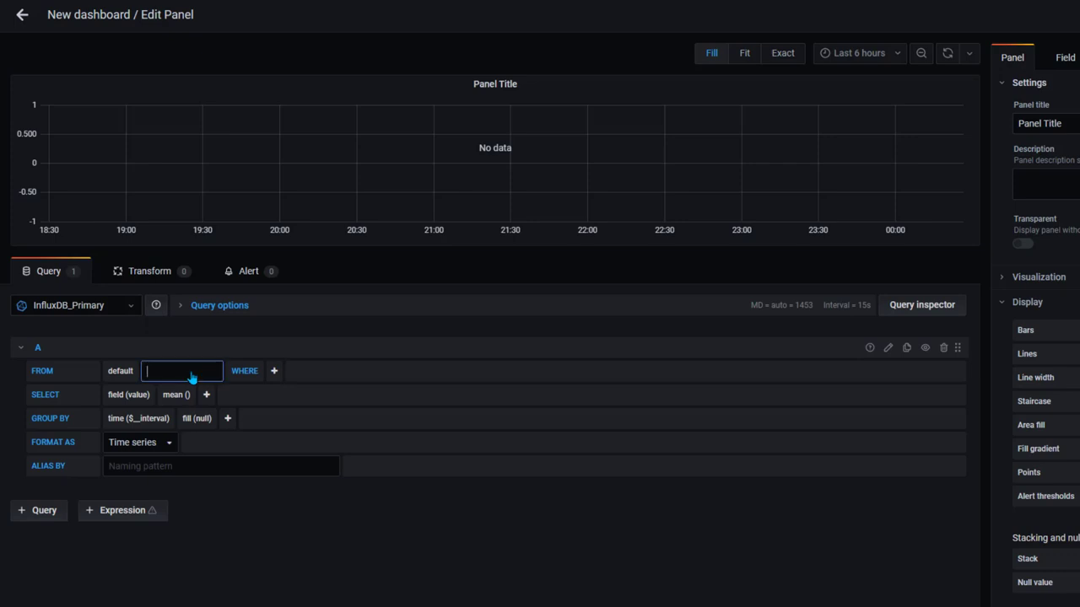
{"action": "type", "text": "memory"}
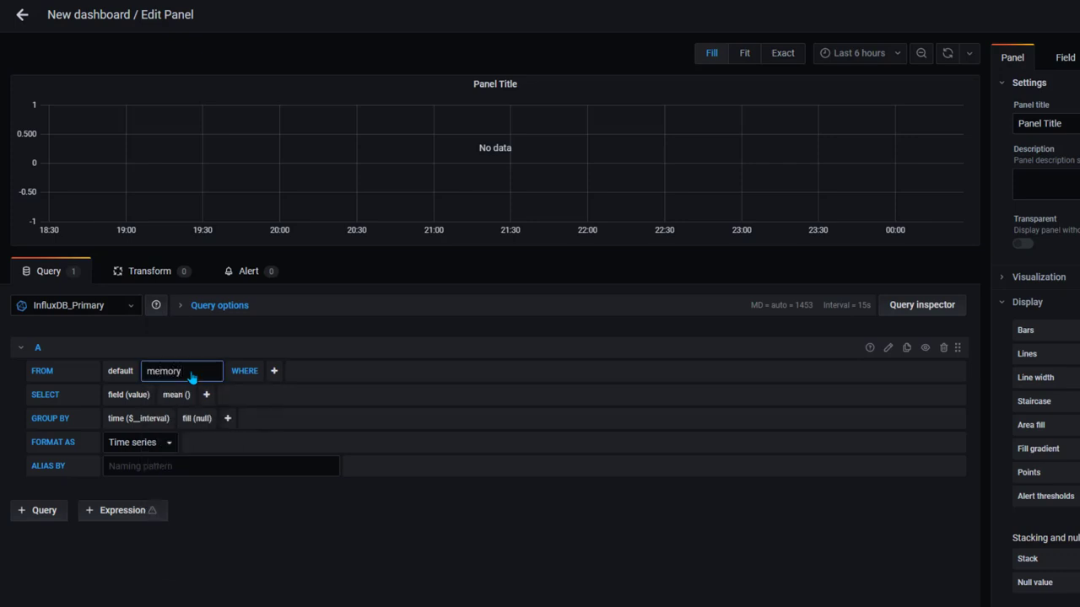
{"action": "key", "text": "ctrl+a"}
{"action": "key", "text": "BackSpace"}
{"action": "type", "text": "mem"}
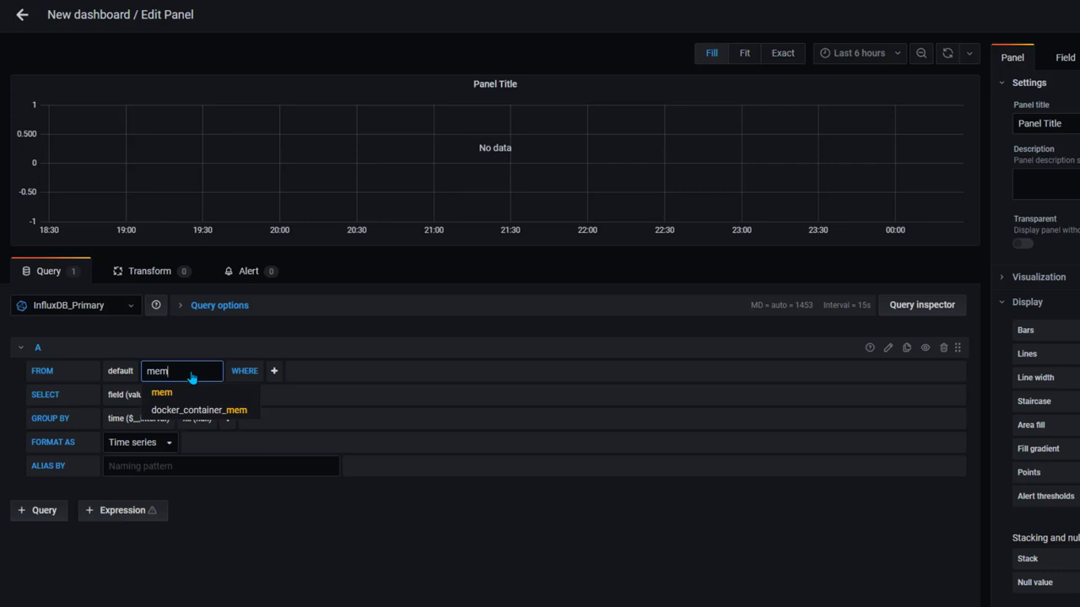
{"action": "left_click", "coordinate": [184, 393]}
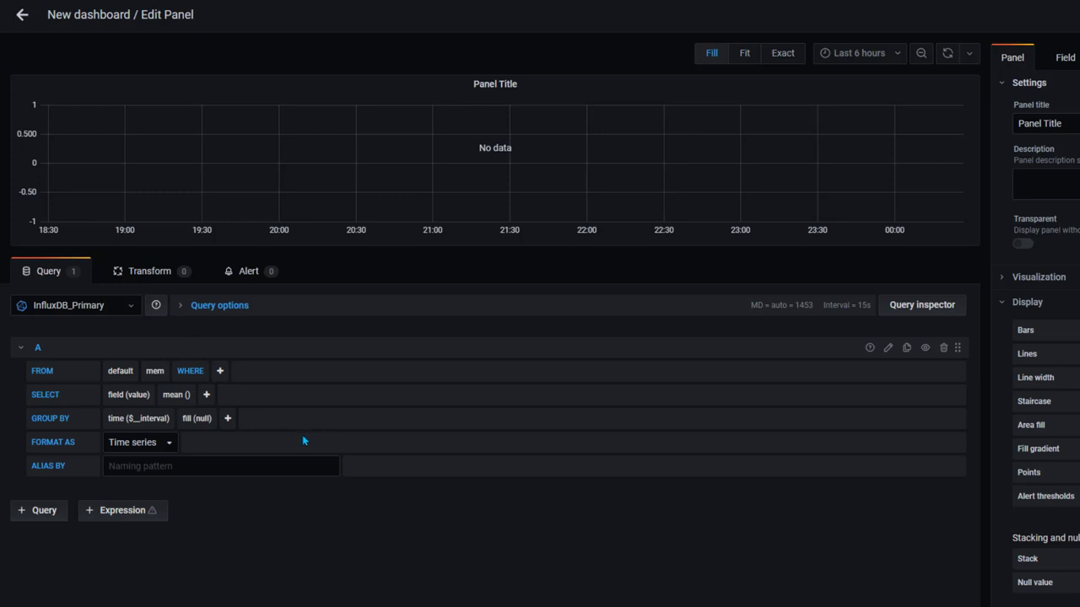
- Set the selected field of the mem query to total
{"action": "left_click", "coordinate": [137, 394]}
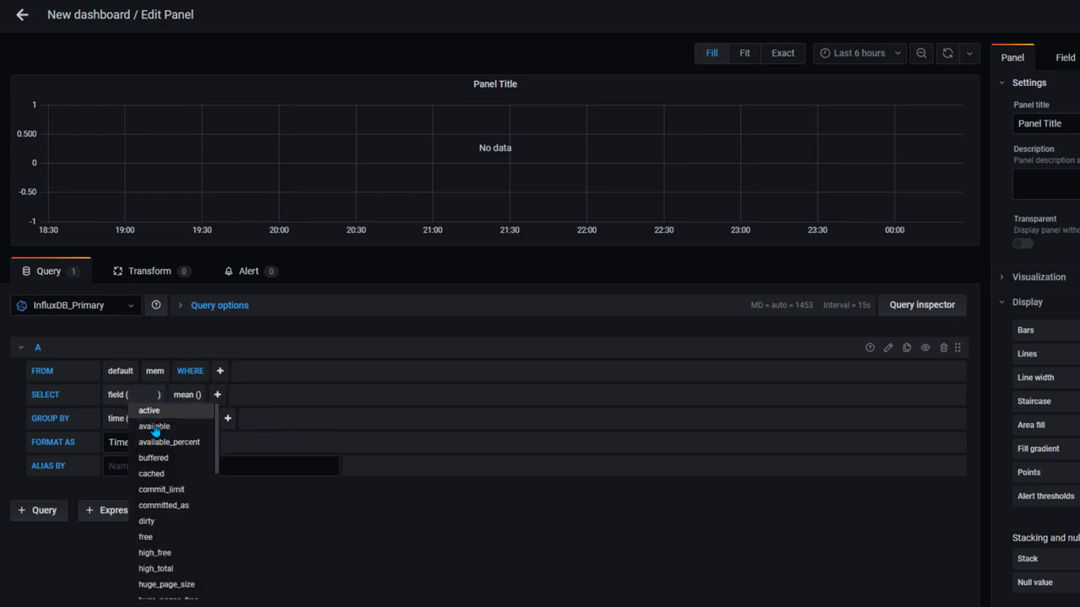
{"action": "scroll", "coordinate": [178, 515], "scroll_direction": "down", "scroll_amount": 5}
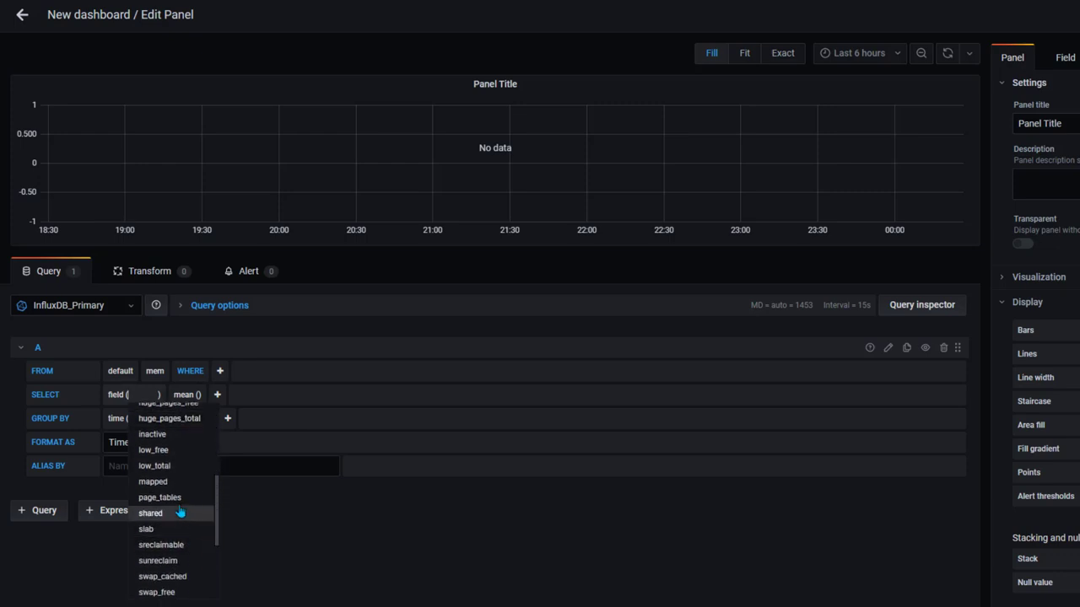
{"action": "type", "text": "total"}
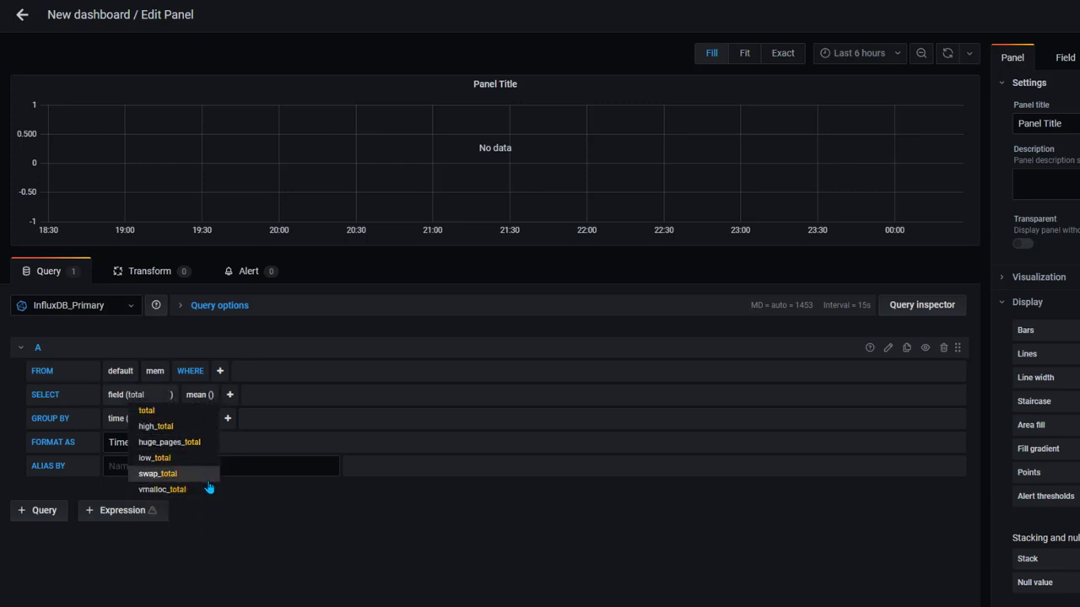
{"action": "left_click", "coordinate": [185, 414]}
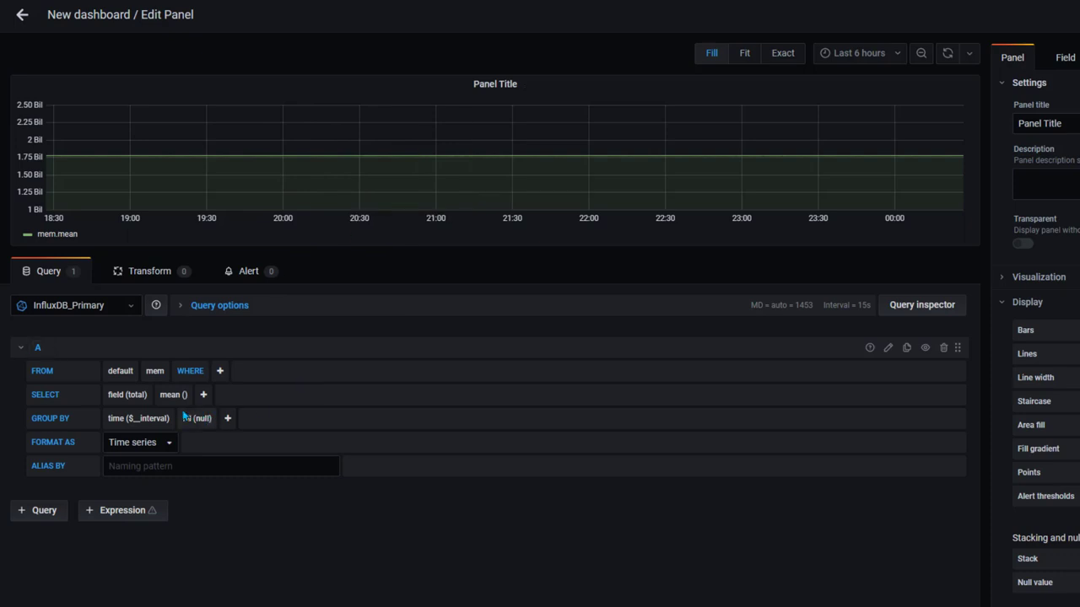
- Set the selected field of the mem query to used_percent
{"action": "left_click", "coordinate": [143, 397]}
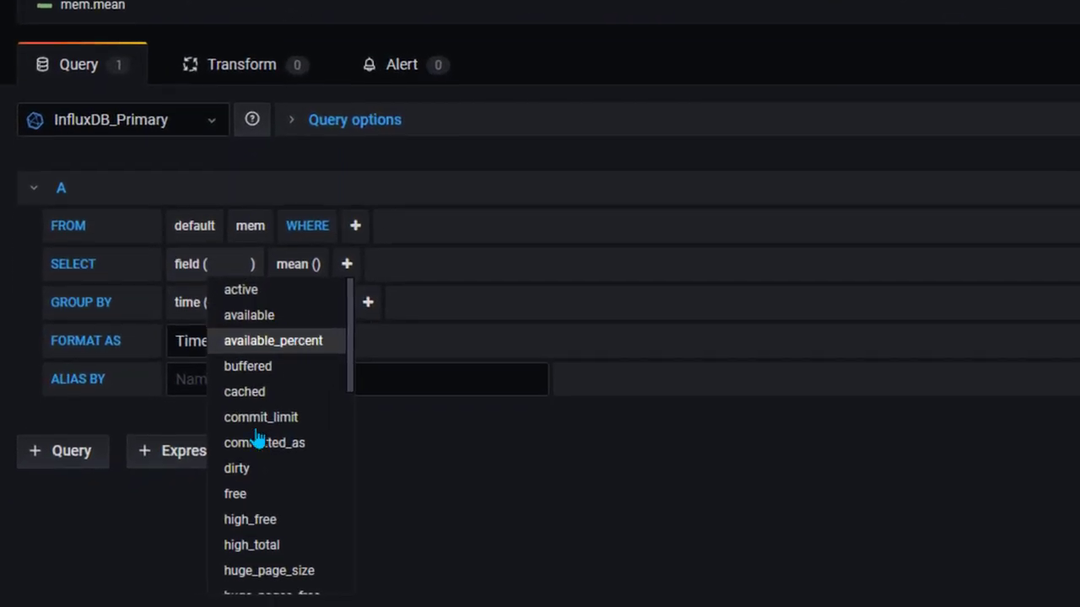
{"action": "scroll", "coordinate": [277, 491], "scroll_direction": "down", "scroll_amount": 3}
{"action": "scroll", "coordinate": [279, 499], "scroll_direction": "down", "scroll_amount": 3}
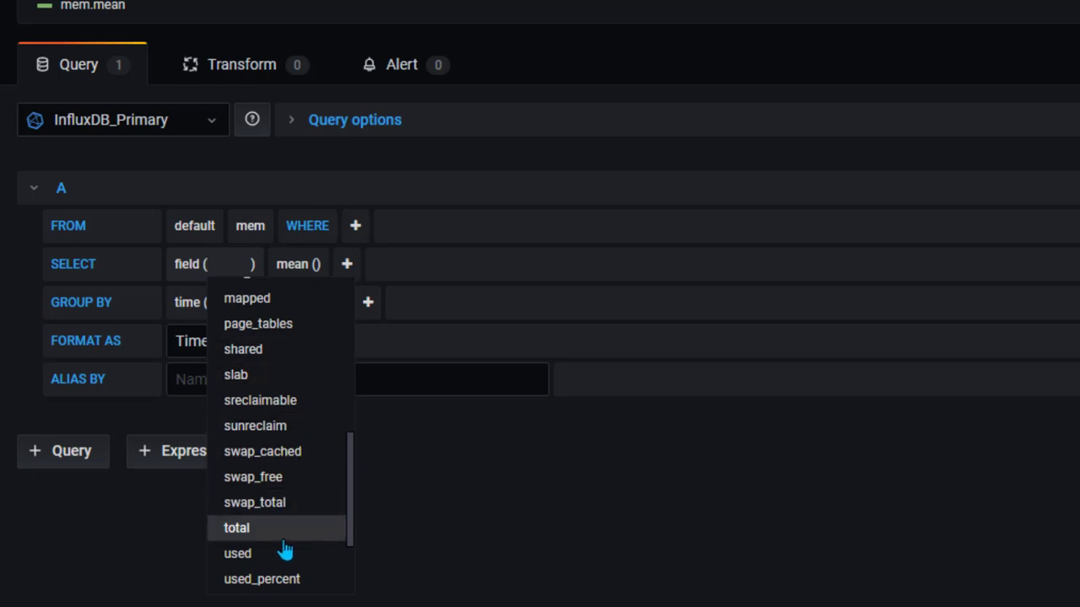
{"action": "scroll", "coordinate": [285, 553], "scroll_direction": "down", "scroll_amount": 1}
{"action": "scroll", "coordinate": [291, 531], "scroll_direction": "down", "scroll_amount": 1}
{"action": "left_click", "coordinate": [291, 474]}
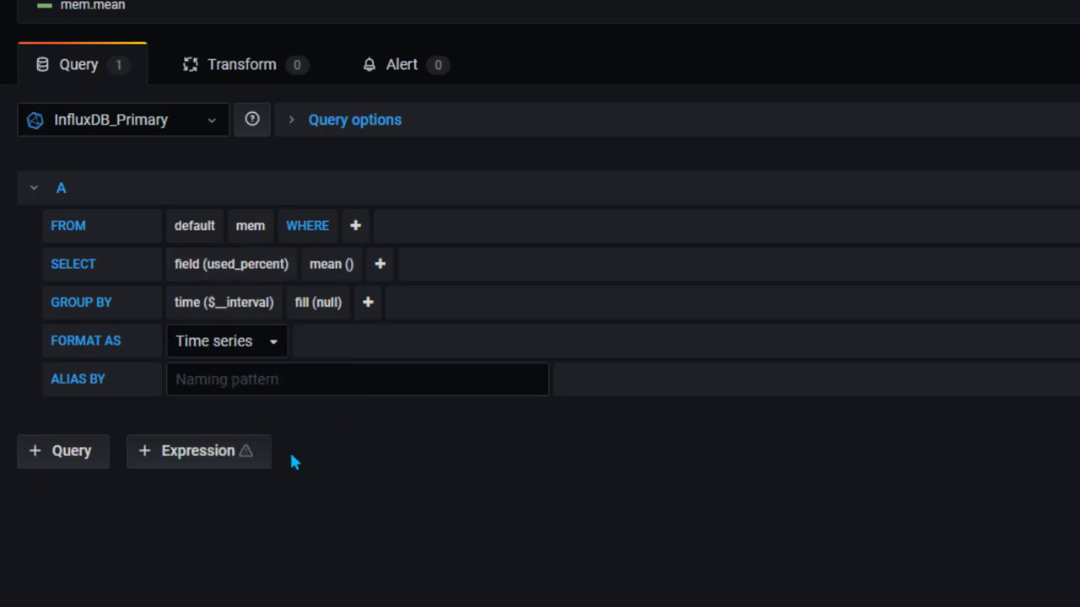
- Group the memory query by tag(host) and set its alias to $tag_host
{"action": "left_click", "coordinate": [367, 306]}
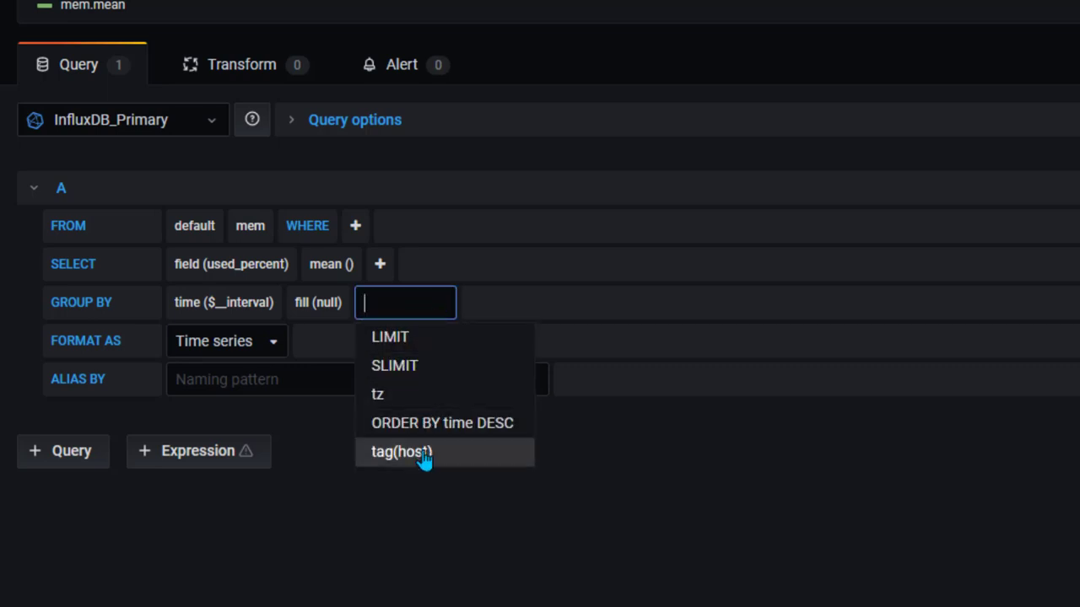
{"action": "left_click", "coordinate": [427, 456]}
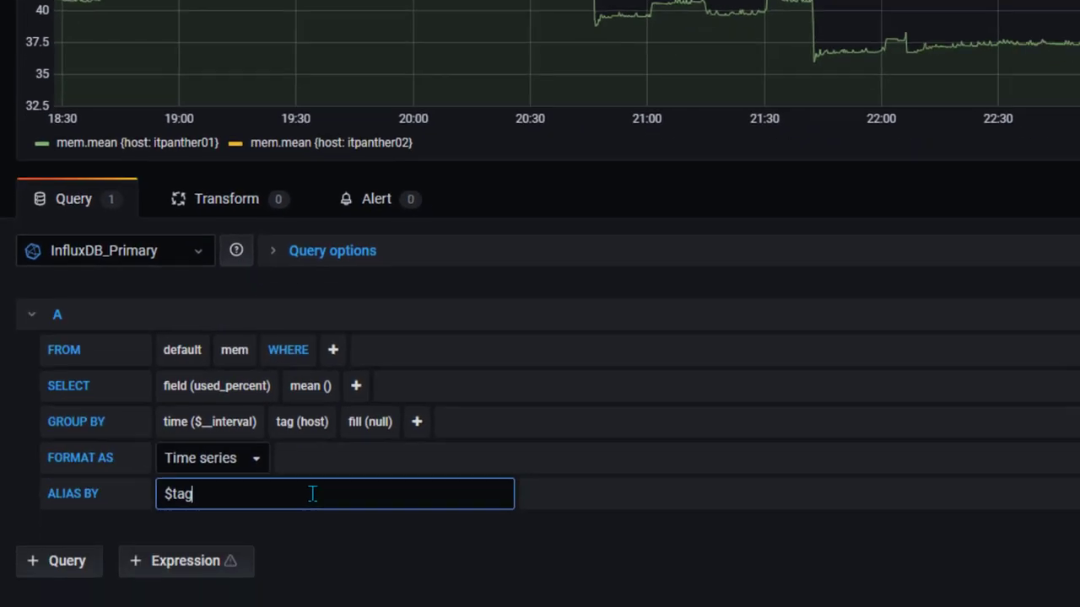
{"action": "type", "text": "_host"}
{"action": "left_click", "coordinate": [337, 497]}
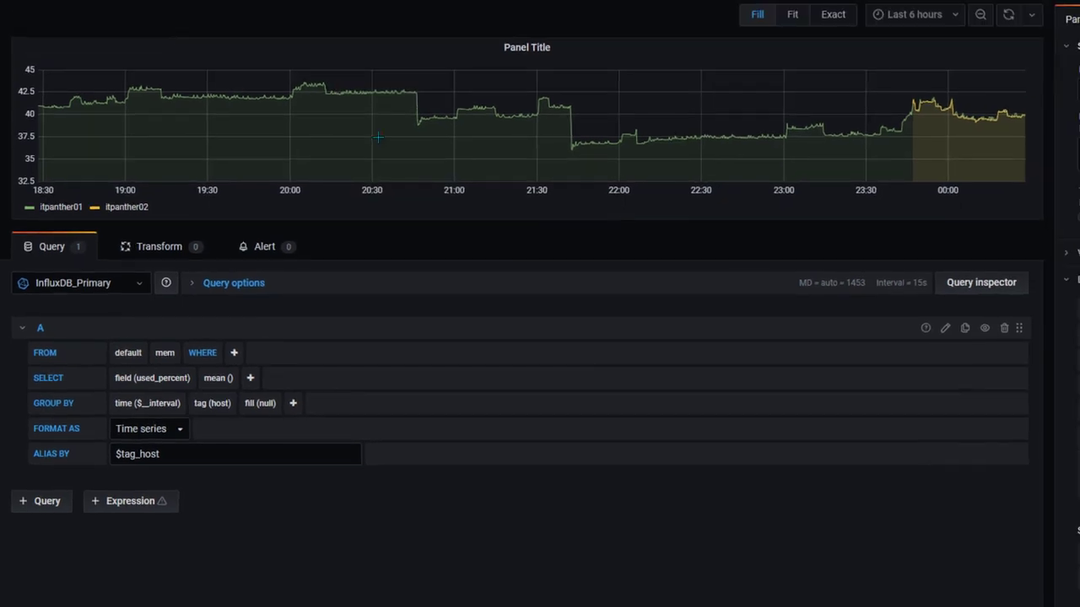
- Set the time range to Last 15 minutes and the graph's null value to connected
{"action": "left_click", "coordinate": [948, 21]}
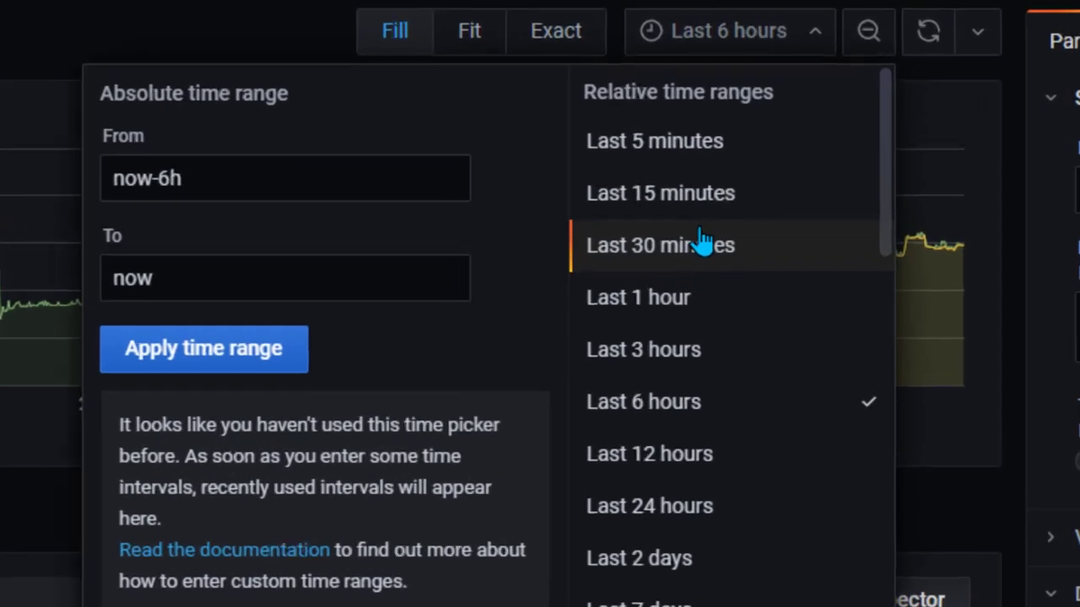
{"action": "key", "text": "Escape"}
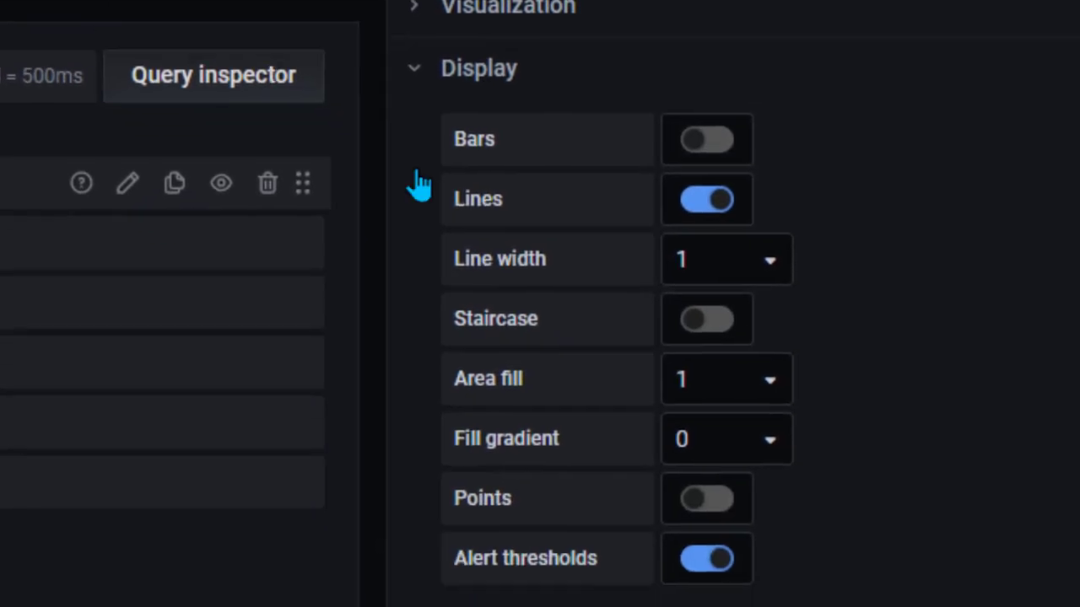
{"action": "scroll", "coordinate": [843, 511], "scroll_direction": "down", "scroll_amount": 4}
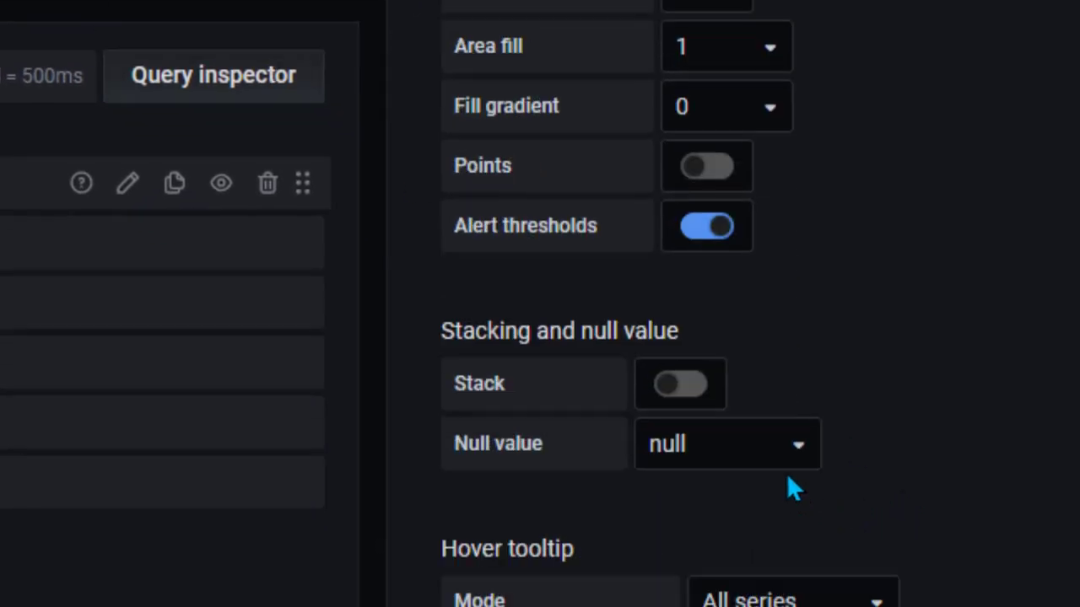
{"action": "left_click", "coordinate": [778, 448]}
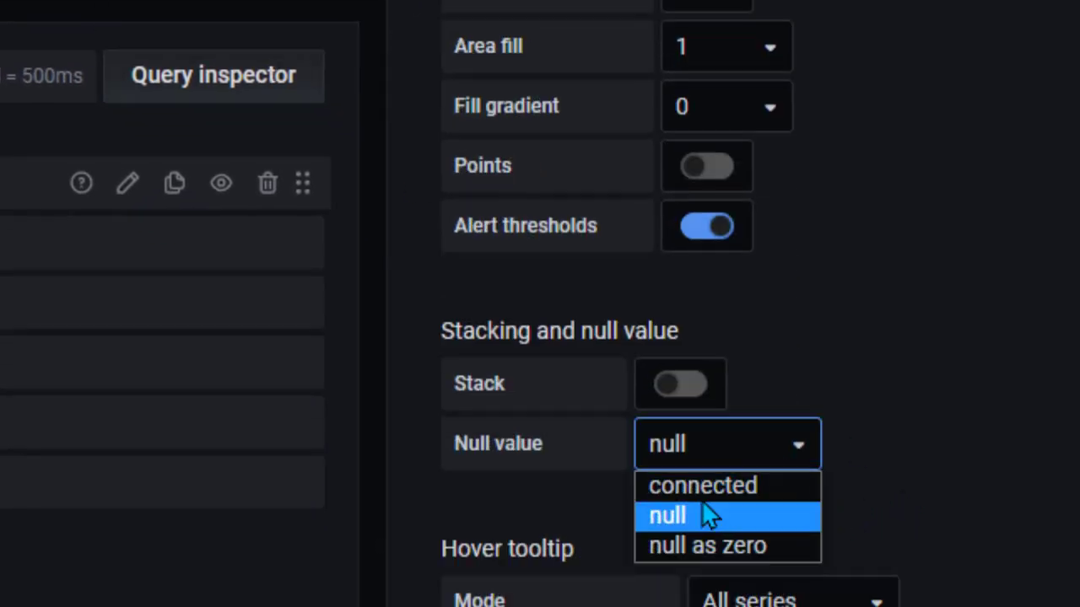
{"action": "left_click", "coordinate": [742, 487]}
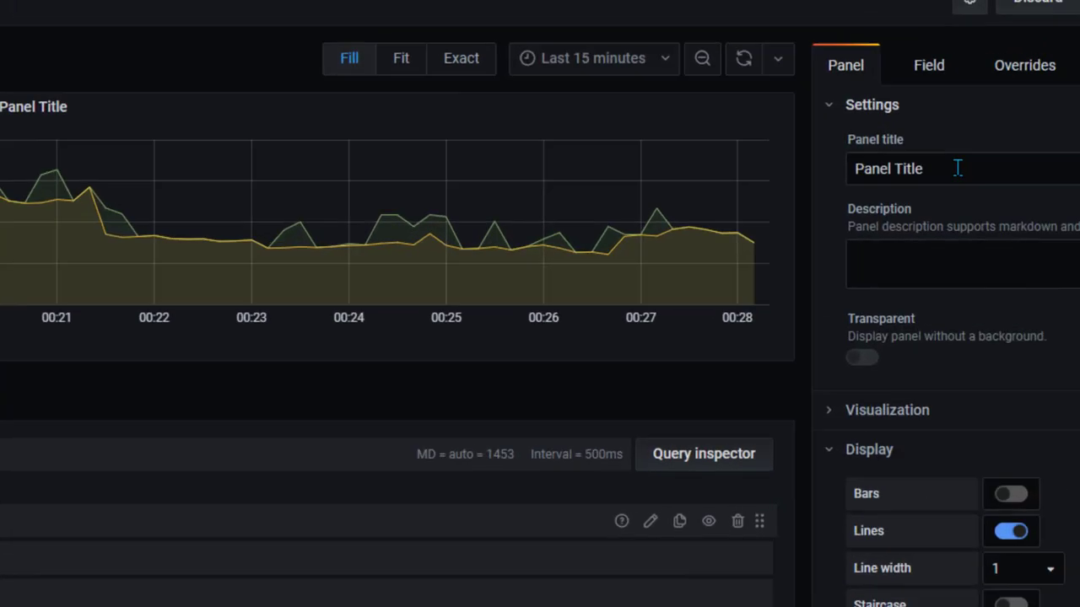
- Title the panel Memory Utilization and apply it to the dashboard
{"action": "triple_click", "coordinate": [954, 169]}
{"action": "type", "text": "Memory Utiliza"}
{"action": "key", "text": "BackSpace"}
{"action": "key", "text": "BackSpace"}
{"action": "key", "text": "BackSpace"}
{"action": "key", "text": "BackSpace"}
{"action": "key", "text": "BackSpace"}
{"action": "key", "text": "BackSpace"}
{"action": "key", "text": "BackSpace"}
{"action": "key", "text": "BackSpace"}
{"action": "type", "text": "Utilization"}
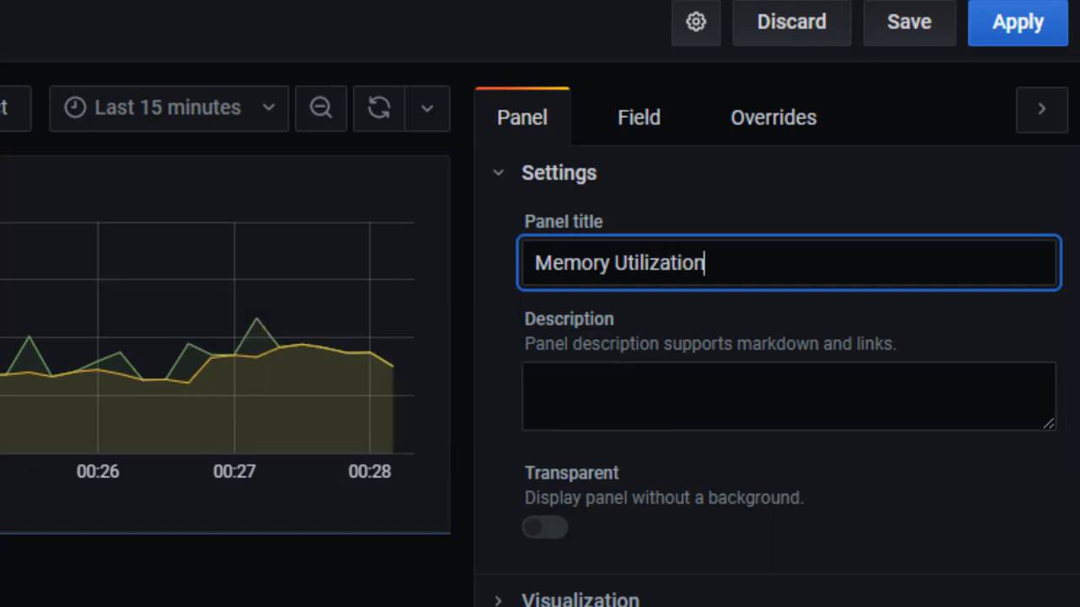
{"action": "left_click", "coordinate": [1043, 30]}
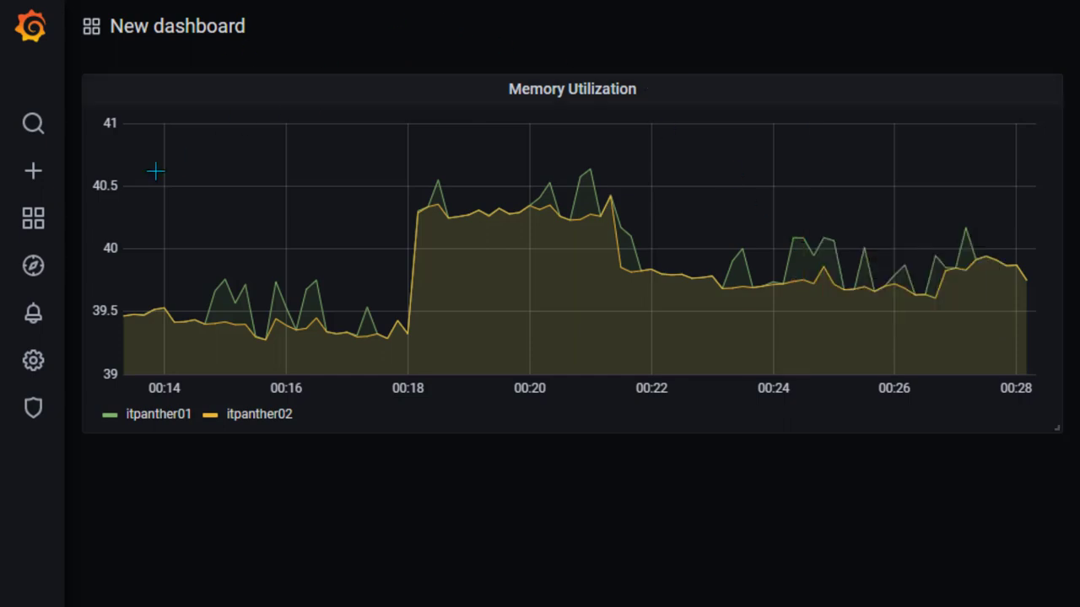
- Open another new dashboard in a separate browser tab and add an empty panel
{"action": "mouse_move", "coordinate": [38, 179]}
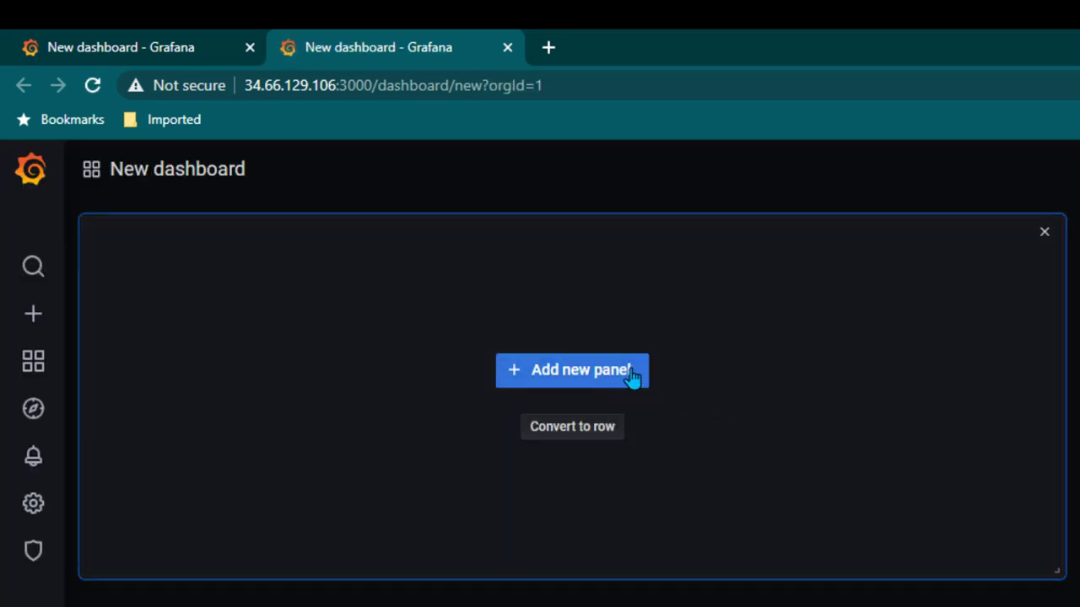
{"action": "left_click", "coordinate": [749, 380]}
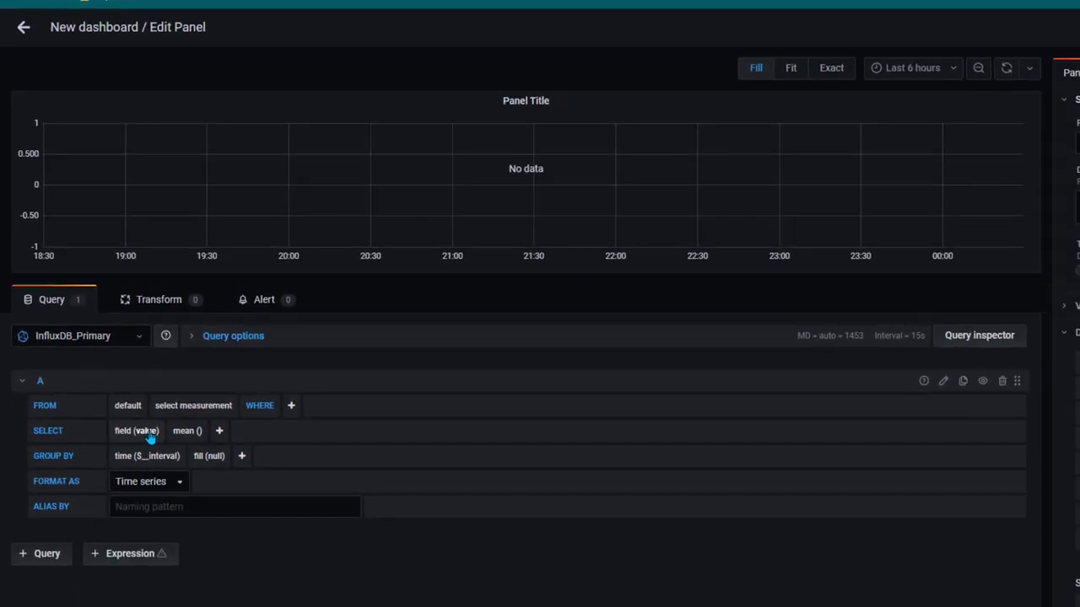
- Set query A of the new panel to the processes measurement with the total field
{"action": "left_click", "coordinate": [214, 408]}
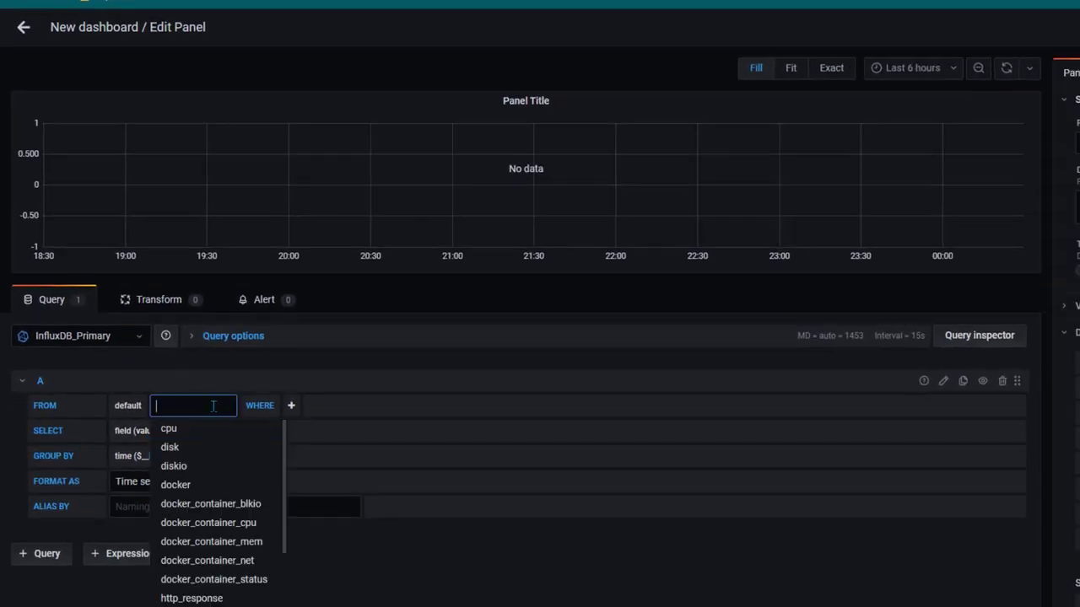
{"action": "type", "text": "pro"}
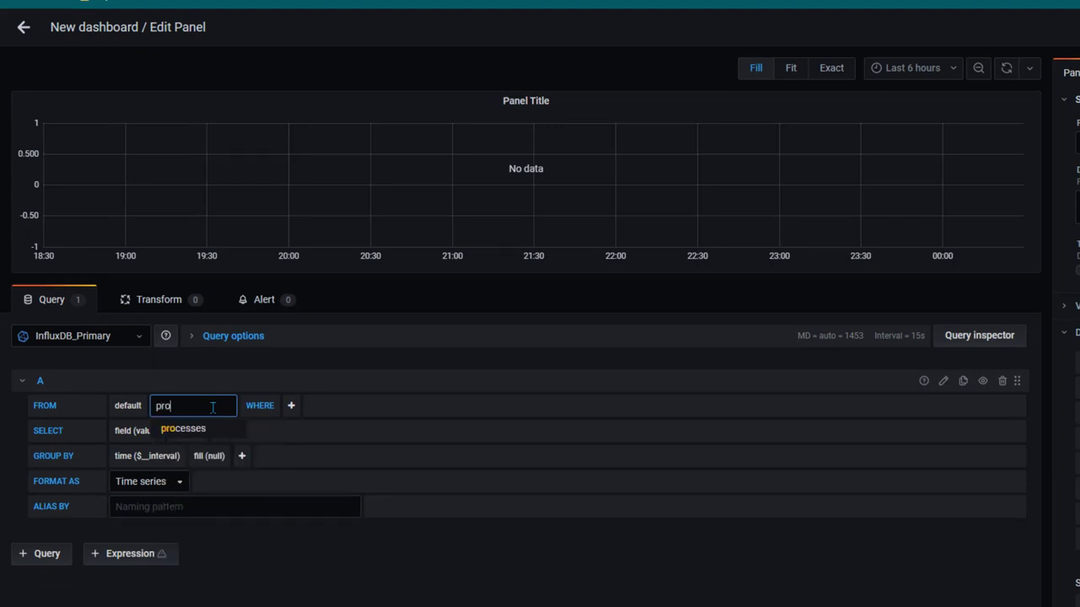
{"action": "left_click", "coordinate": [183, 429]}
{"action": "left_click", "coordinate": [143, 432]}
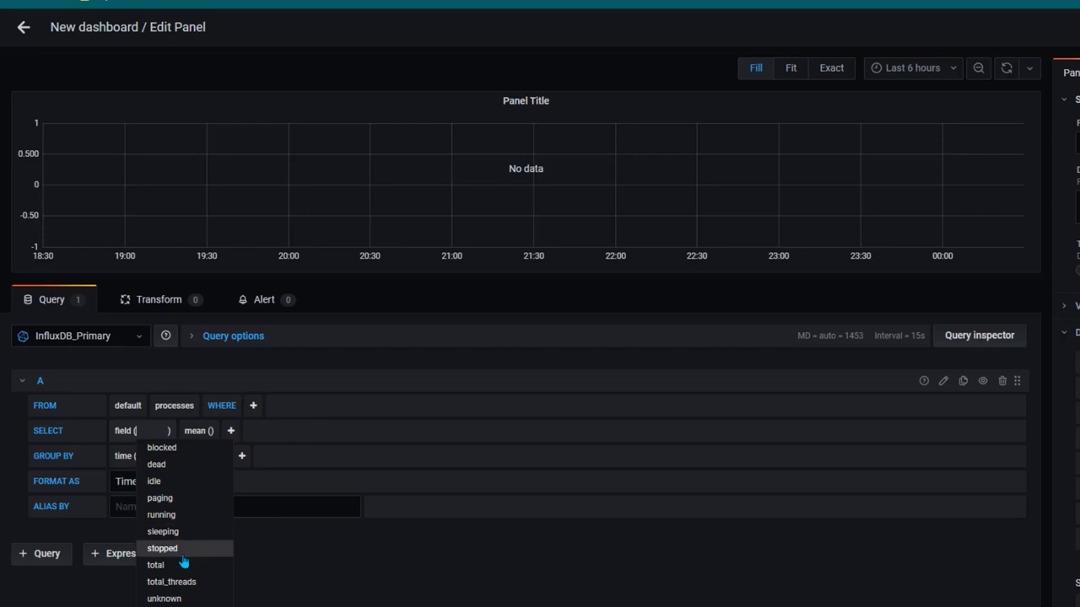
{"action": "left_click", "coordinate": [175, 568]}
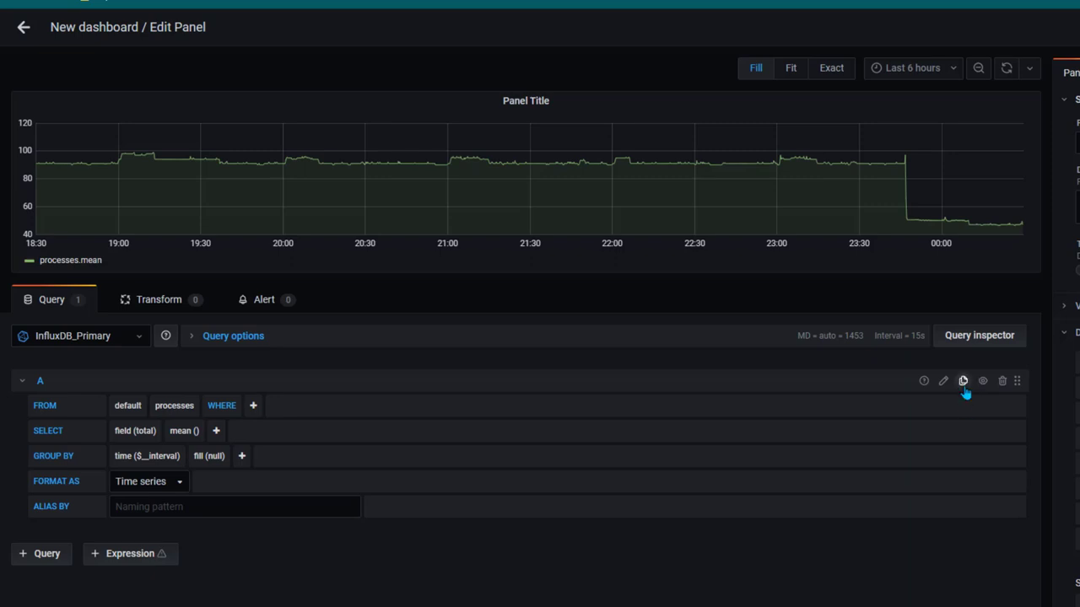
- Duplicate query A and set the selected field of the copy, query B, to running
{"action": "left_click", "coordinate": [963, 381]}
{"action": "scroll", "coordinate": [233, 582], "scroll_direction": "down", "scroll_amount": 1}
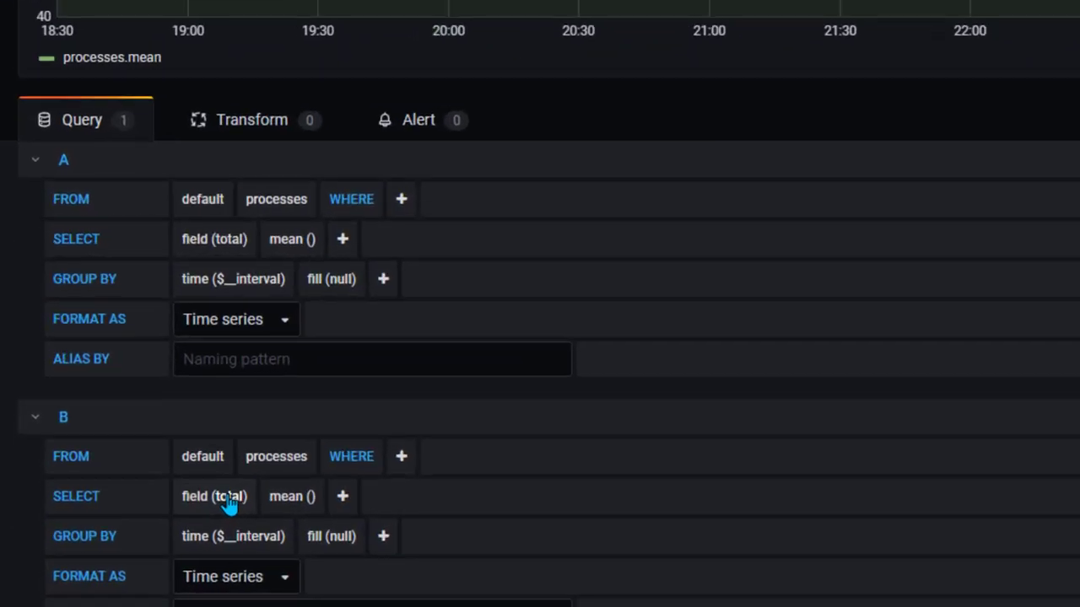
{"action": "left_click", "coordinate": [145, 537]}
{"action": "type", "text": "runni"}
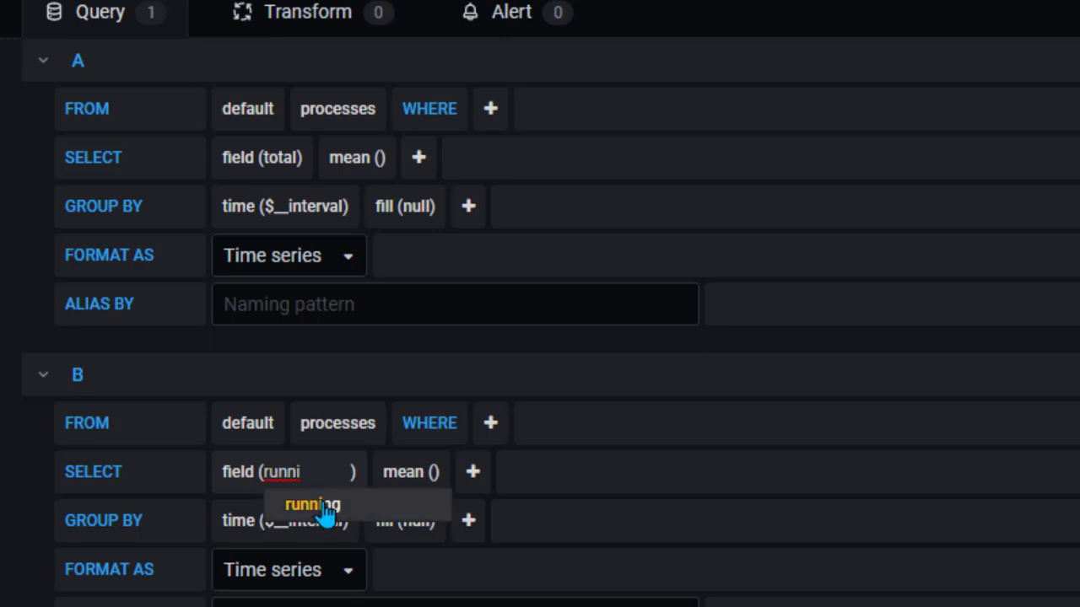
{"action": "left_click", "coordinate": [327, 509]}
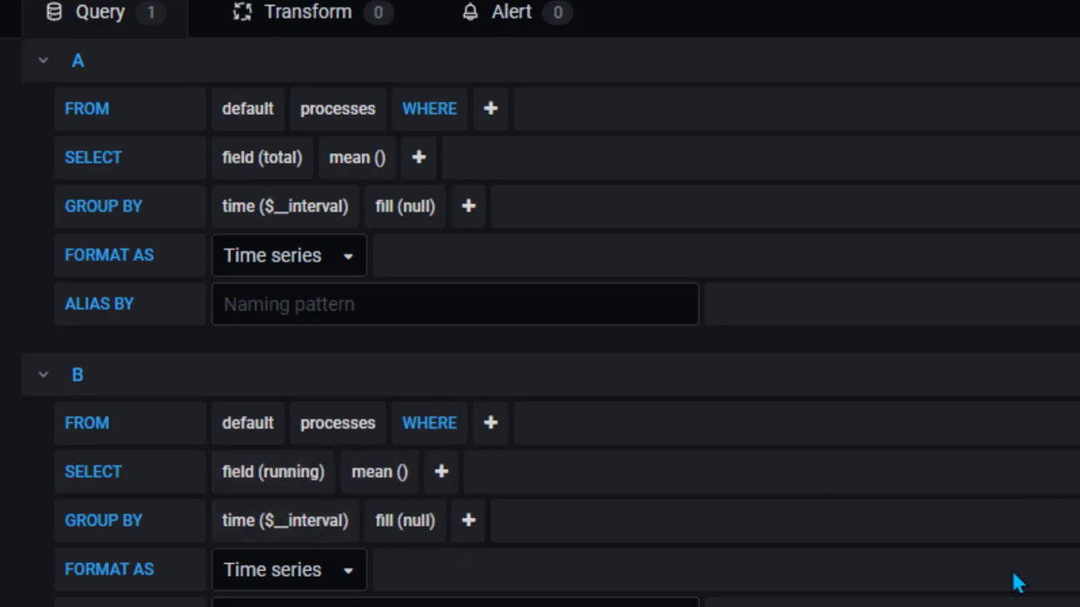
- Set the alias of query A to Total
{"action": "scroll", "coordinate": [1022, 358], "scroll_direction": "up", "scroll_amount": 2}
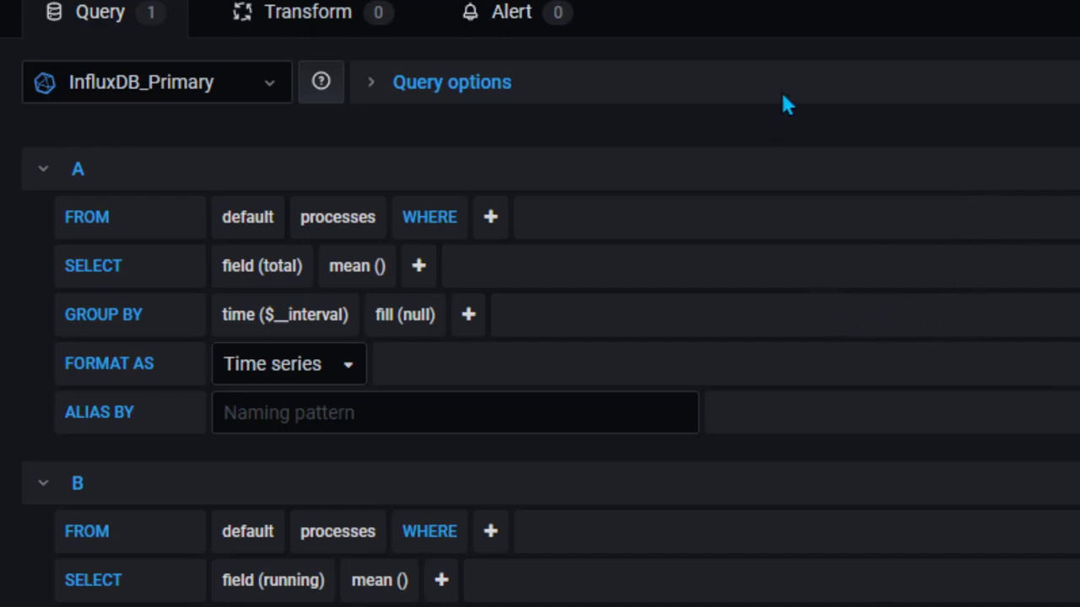
{"action": "left_click", "coordinate": [503, 422]}
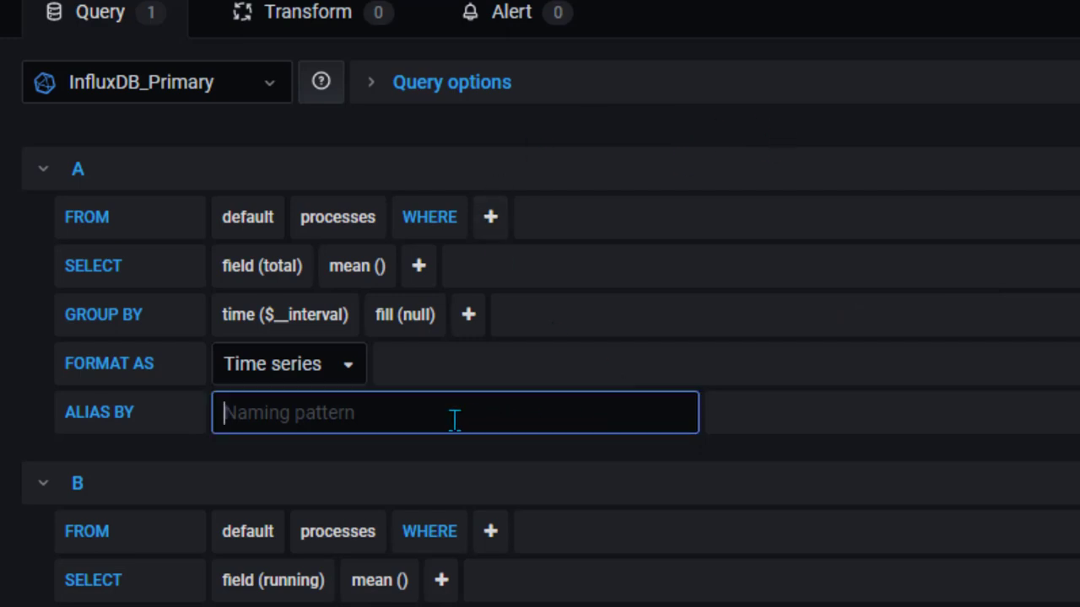
{"action": "type", "text": "Running"}
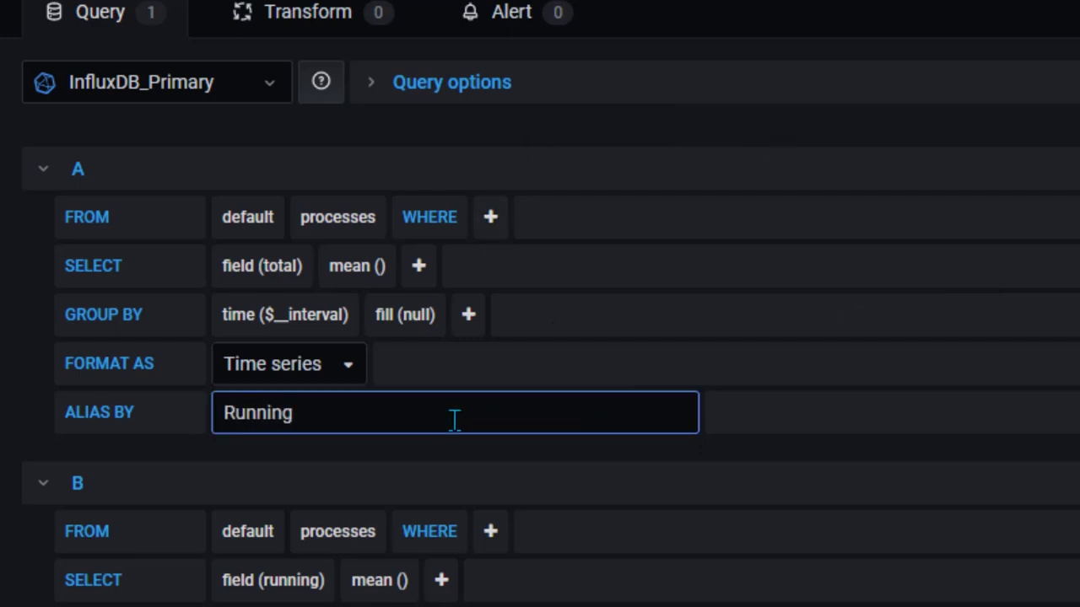
{"action": "key", "text": "ctrl+a"}
{"action": "key", "text": "BackSpace"}
{"action": "type", "text": "Total"}
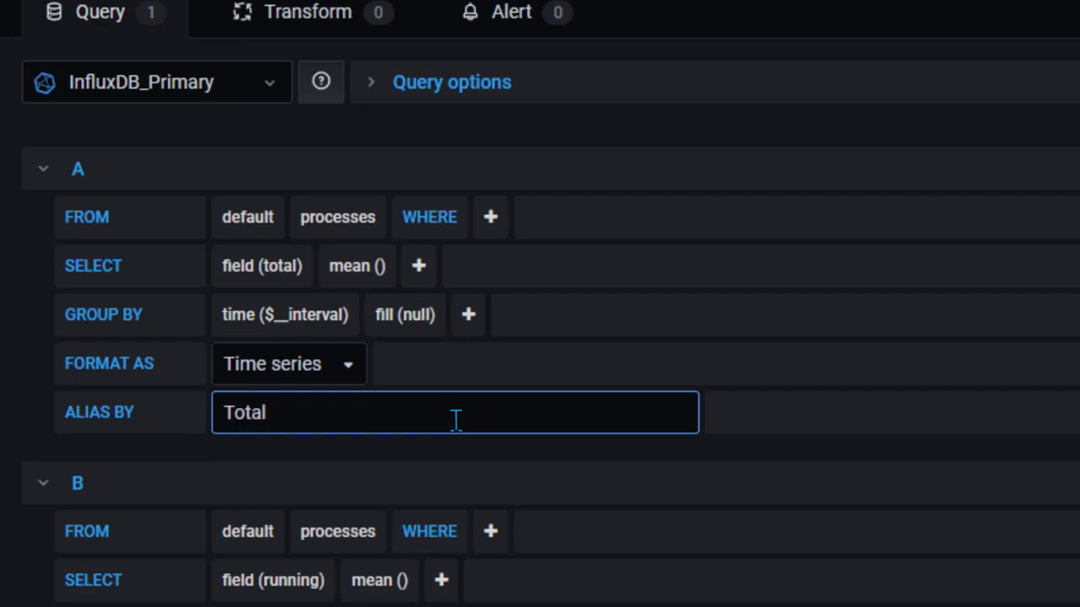
{"action": "left_click", "coordinate": [781, 456]}
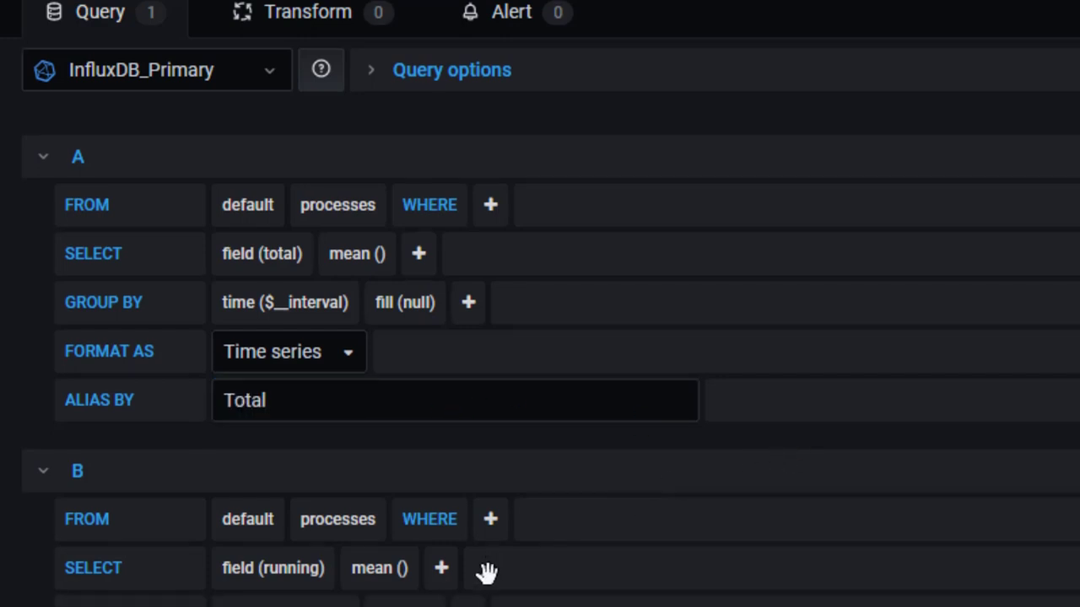
- Set the alias of query B to Running and title the panel Process Detail
{"action": "scroll", "coordinate": [418, 591], "scroll_direction": "down", "scroll_amount": 2}
{"action": "scroll", "coordinate": [418, 593], "scroll_direction": "down", "scroll_amount": 1}
{"action": "left_click", "coordinate": [418, 593]}
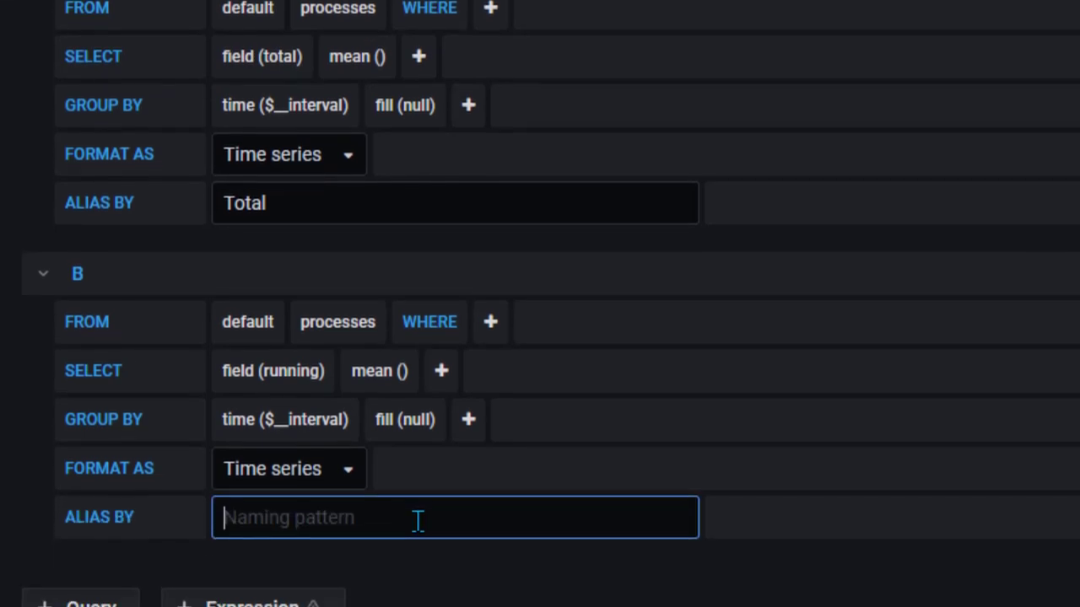
{"action": "type", "text": "Running"}
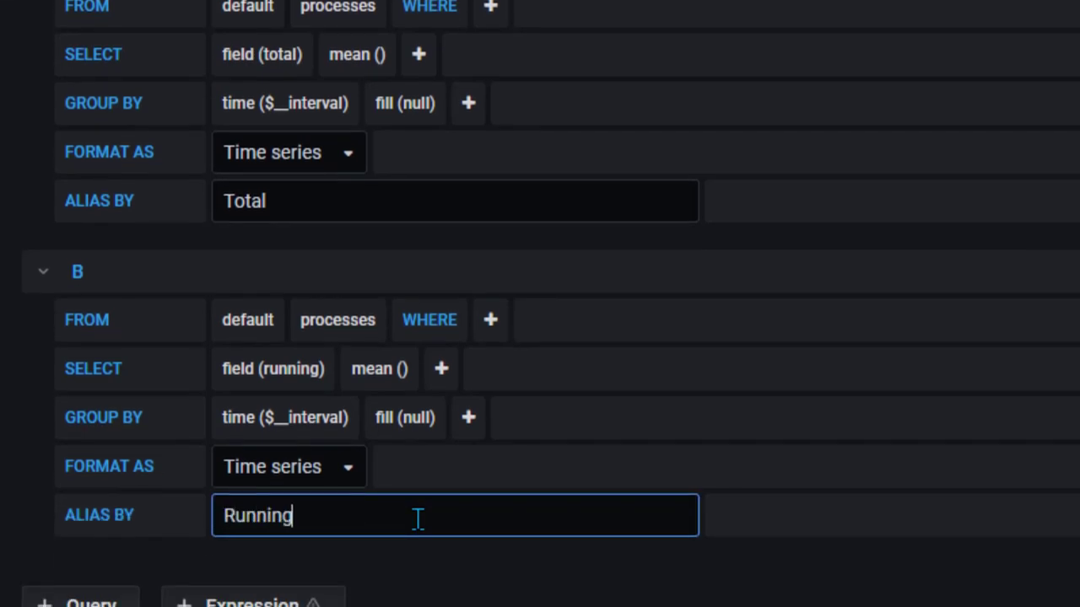
{"action": "left_click", "coordinate": [829, 595]}
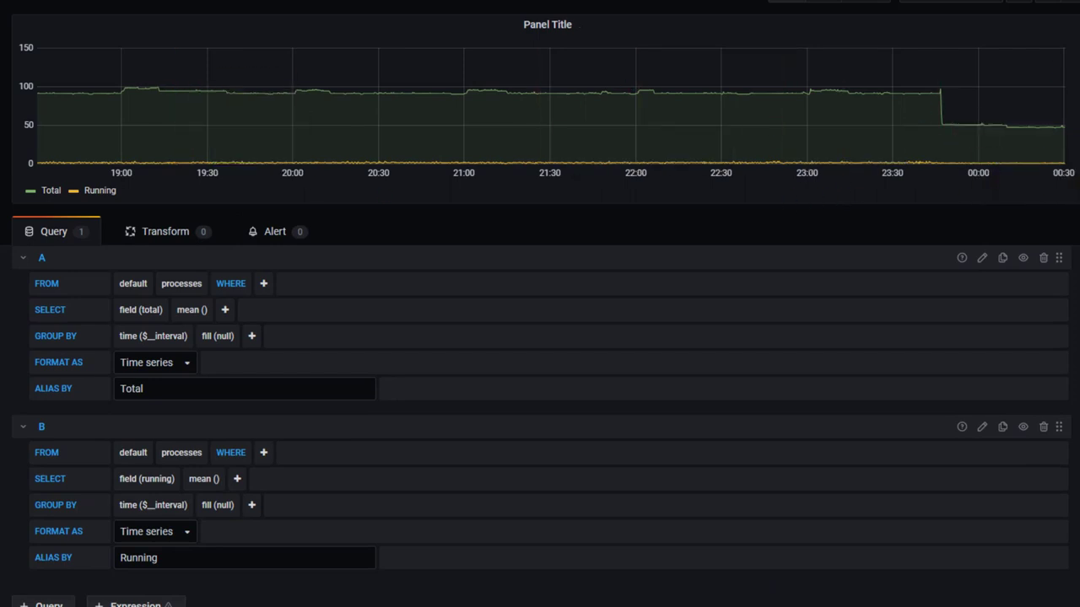
{"action": "type", "text": "Process"}
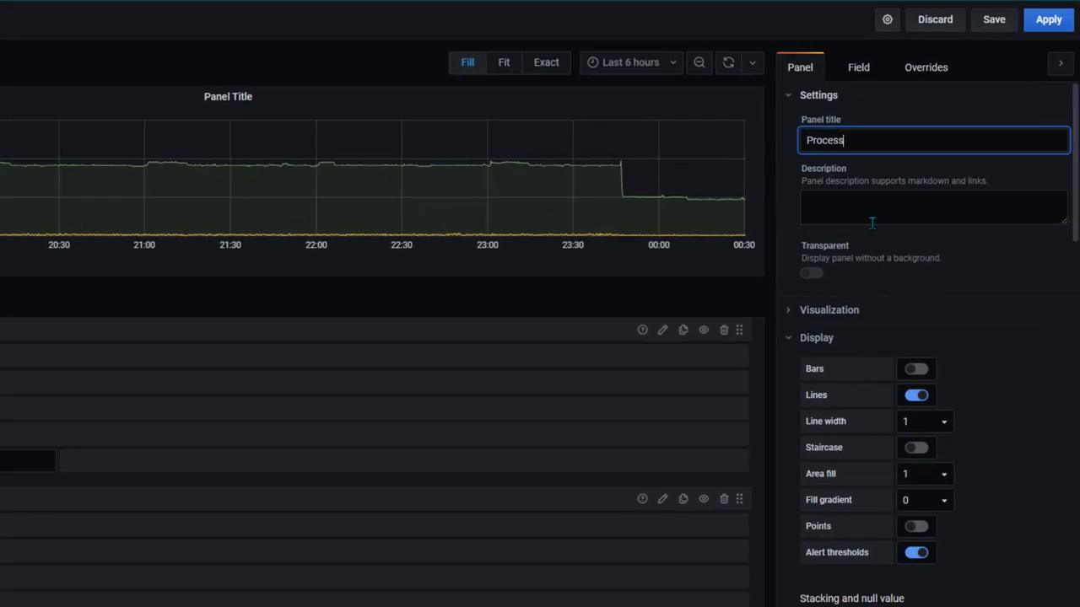
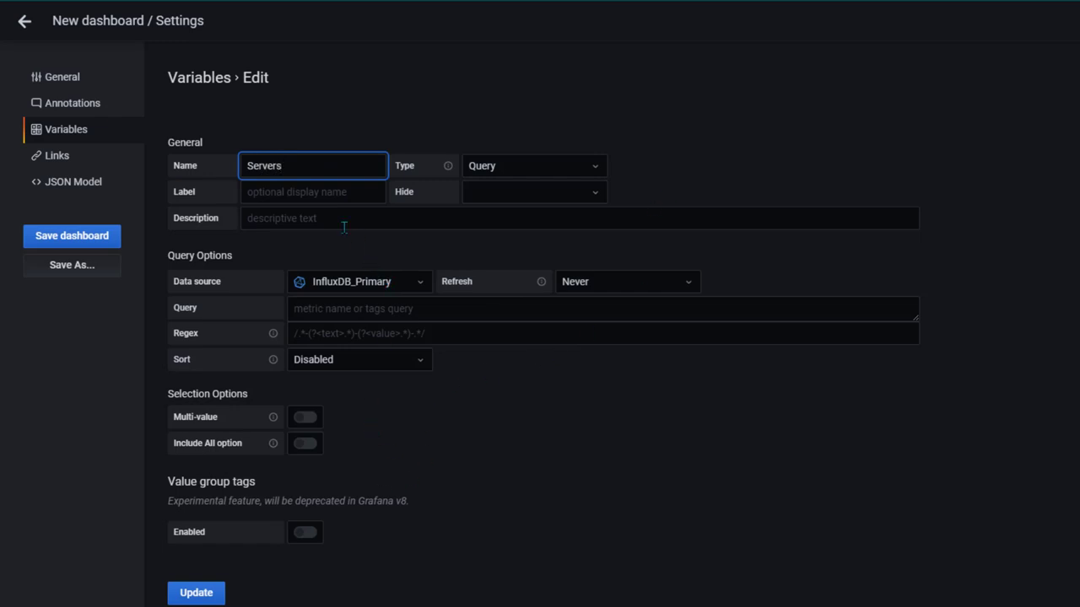
- Set the Servers variable's query to "show tag values from cpu with key=host"
{"action": "left_click", "coordinate": [348, 311]}
{"action": "type", "text": "show tag values from cpu with key=host"}
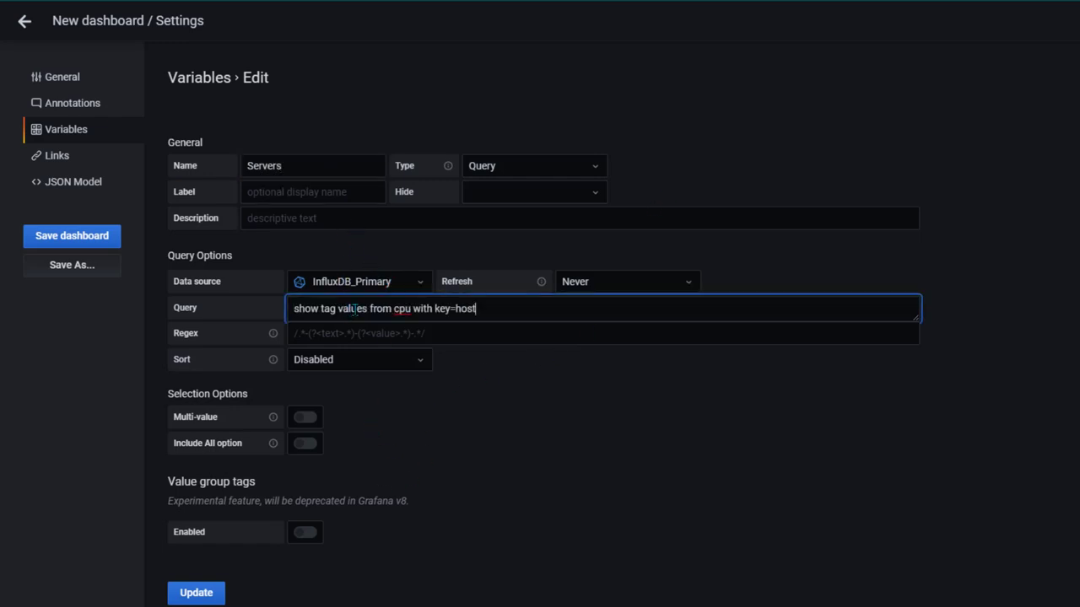
{"action": "left_click", "coordinate": [572, 391]}
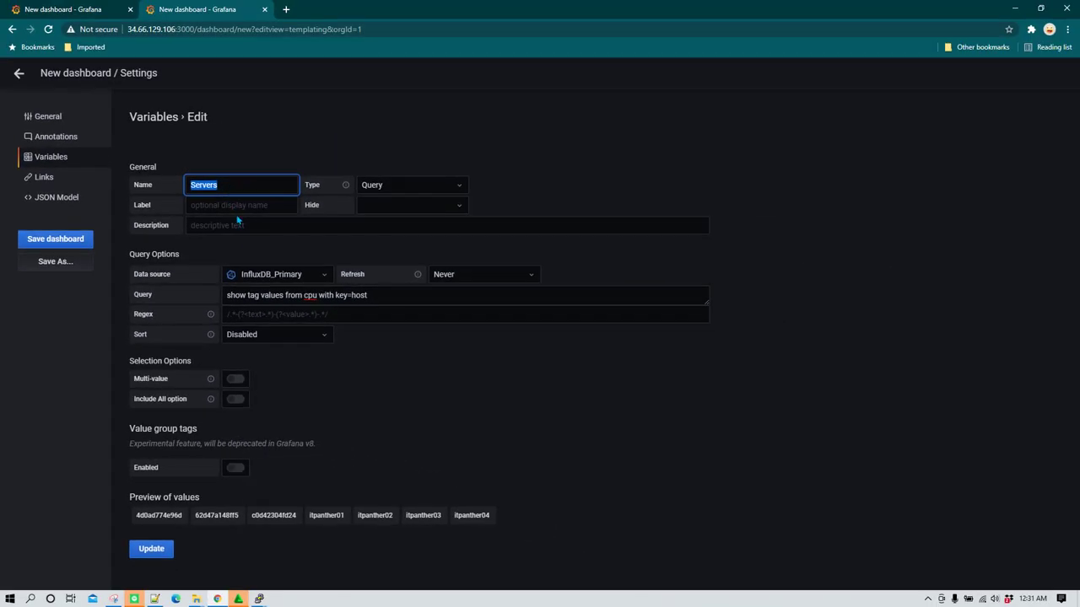
- Label the dashboard variable Servers and update it
{"action": "left_click", "coordinate": [237, 206]}
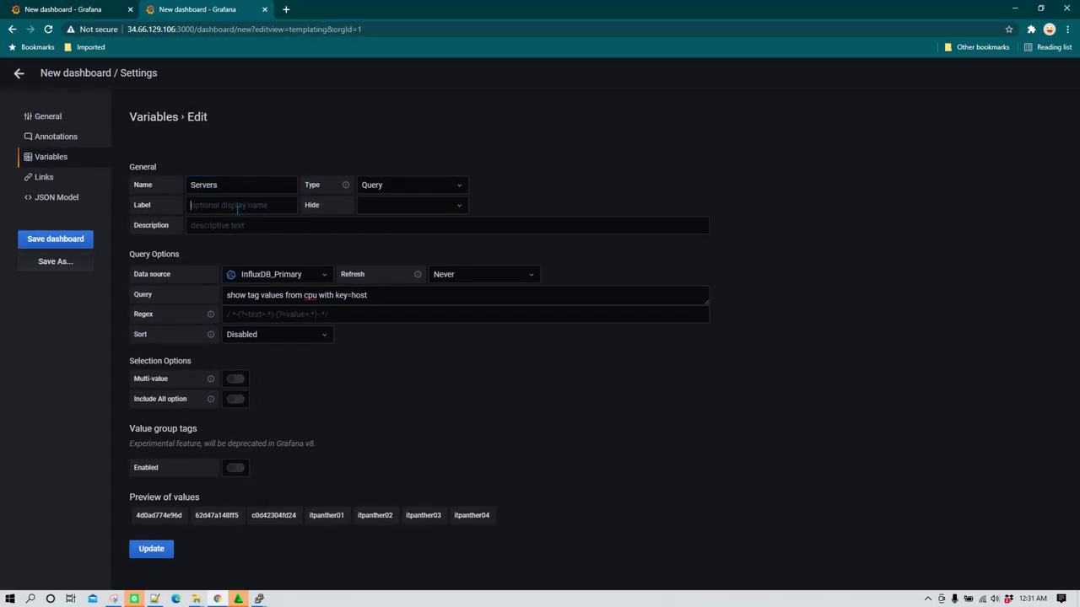
{"action": "type", "text": "Servers"}
{"action": "left_click", "coordinate": [384, 408]}
{"action": "left_click", "coordinate": [154, 550]}
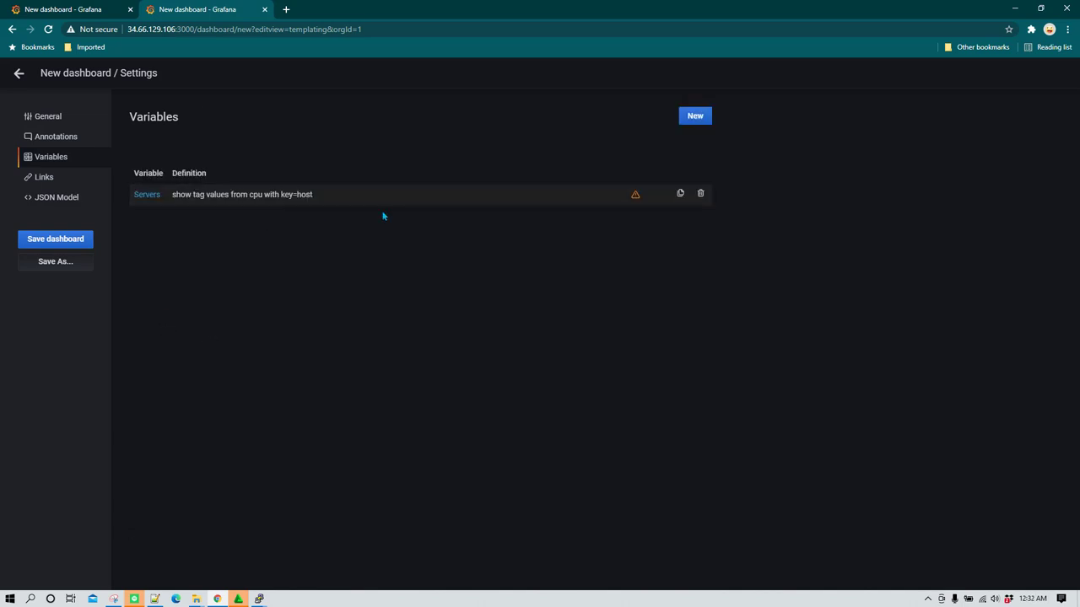
- Return to the dashboard's Process Detail panel, edit it, and filter query A where host matches /^$Servers$/
{"action": "left_click", "coordinate": [18, 72]}
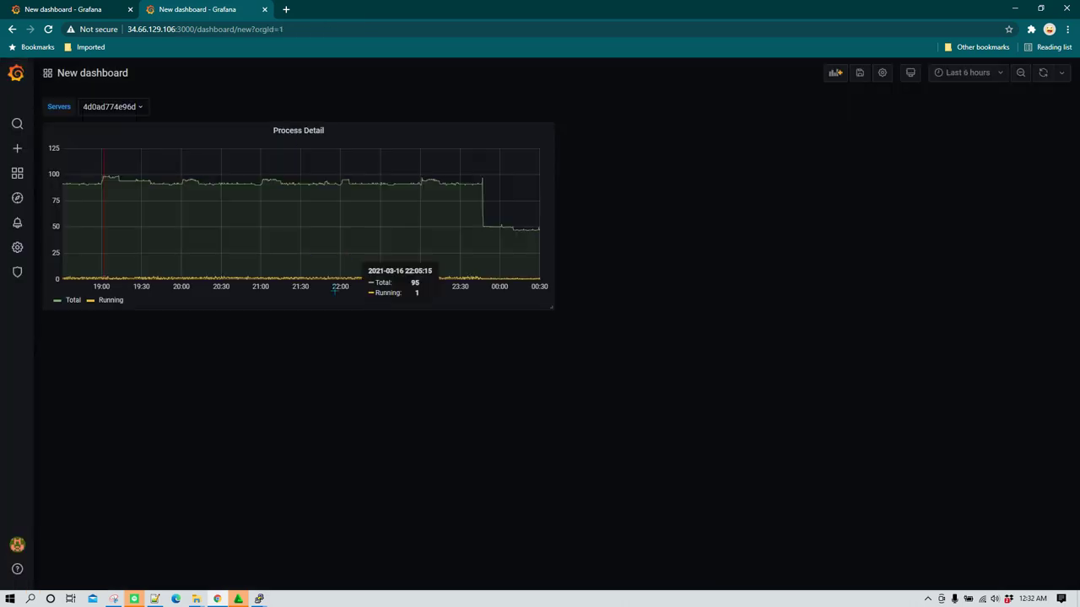
{"action": "left_click", "coordinate": [329, 133]}
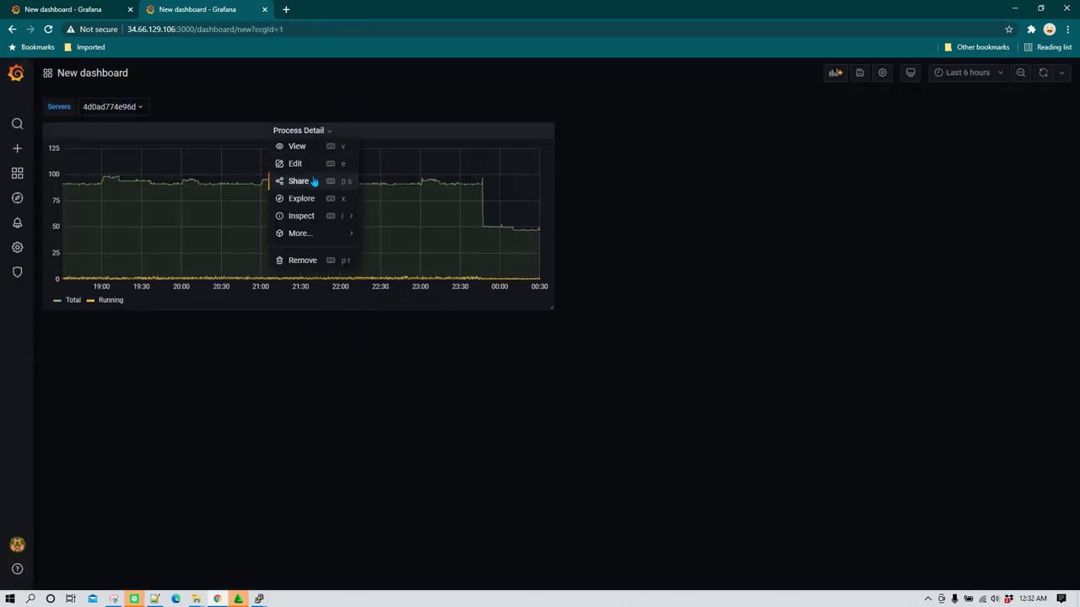
{"action": "key", "text": "e"}
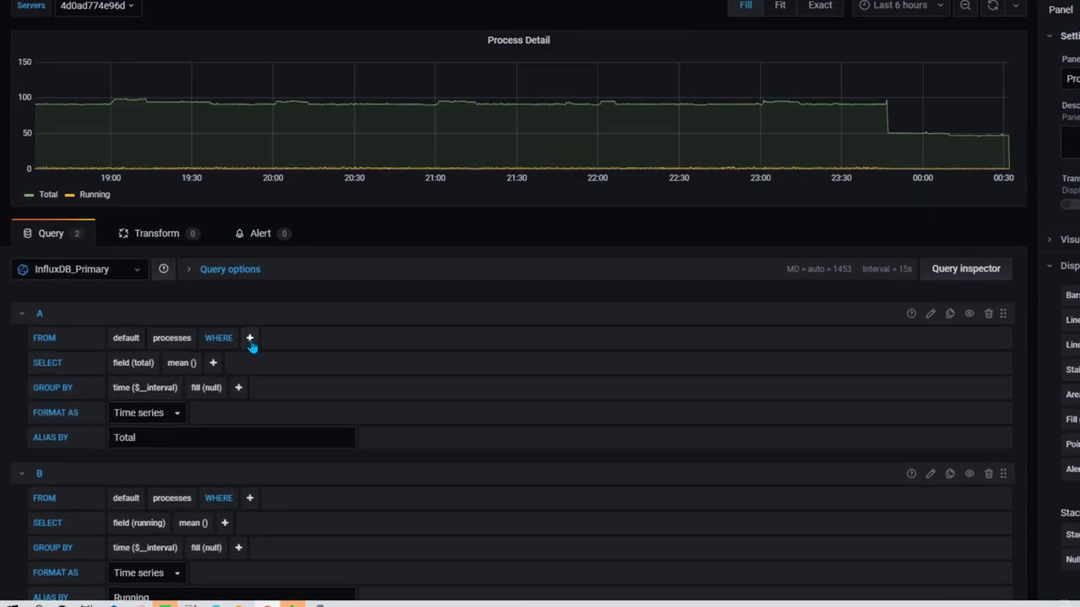
{"action": "left_click", "coordinate": [202, 376]}
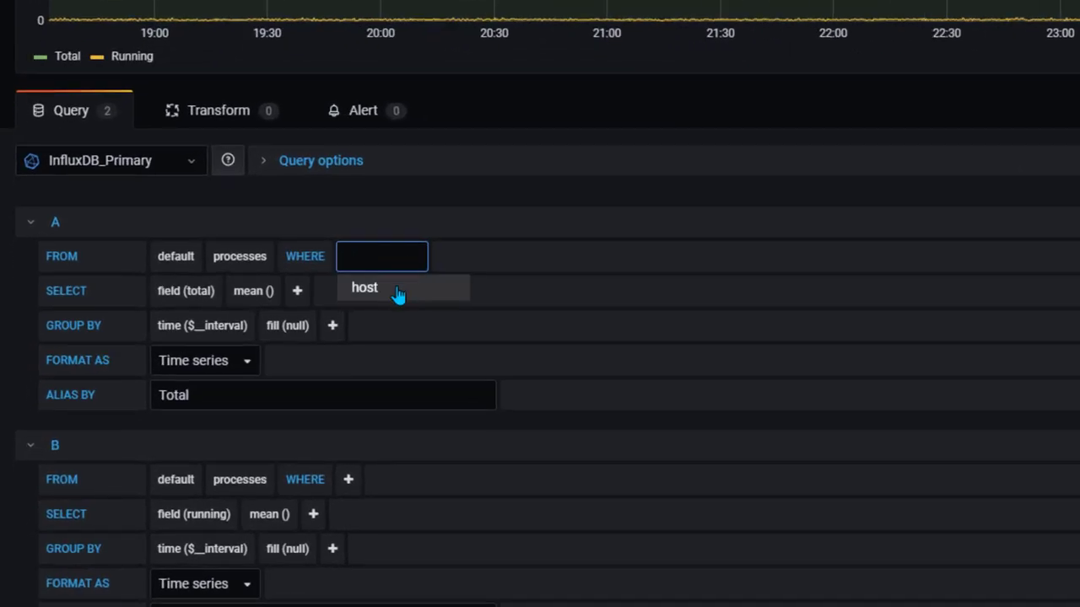
{"action": "left_click", "coordinate": [231, 398]}
{"action": "left_click", "coordinate": [465, 263]}
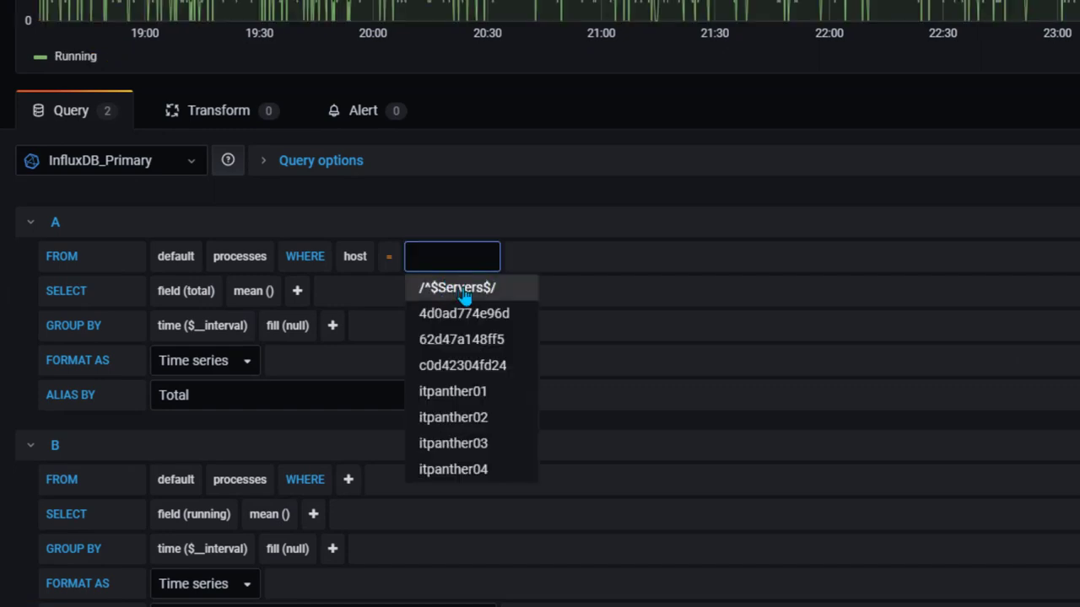
{"action": "left_click", "coordinate": [460, 288]}
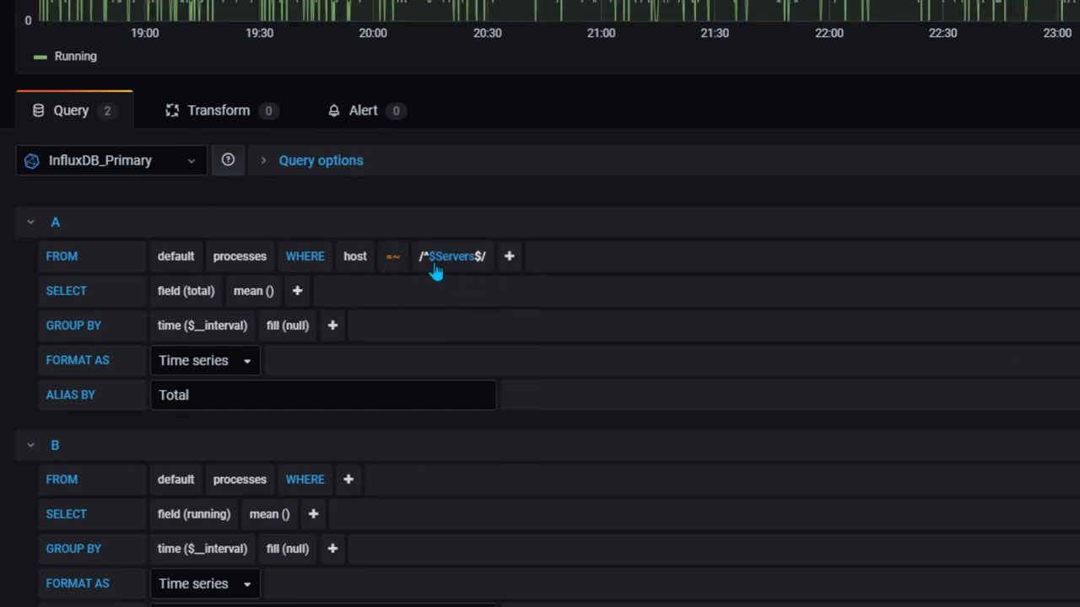
- Filter query B where host matches the variable pattern /^$Servers$/
{"action": "left_click", "coordinate": [349, 480]}
{"action": "left_click", "coordinate": [398, 512]}
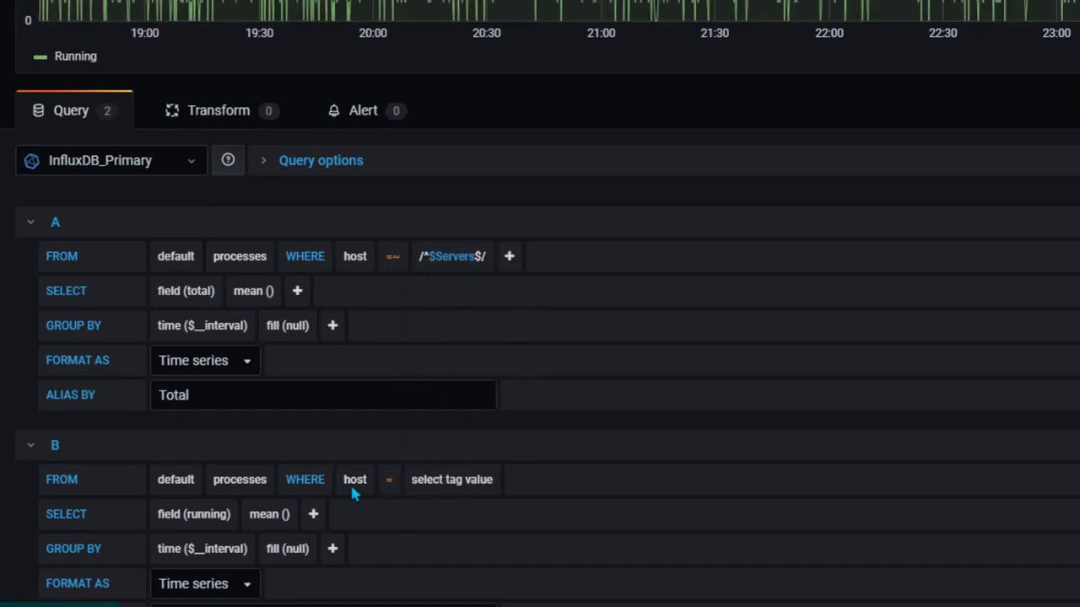
{"action": "left_click", "coordinate": [463, 490]}
{"action": "left_click", "coordinate": [494, 513]}
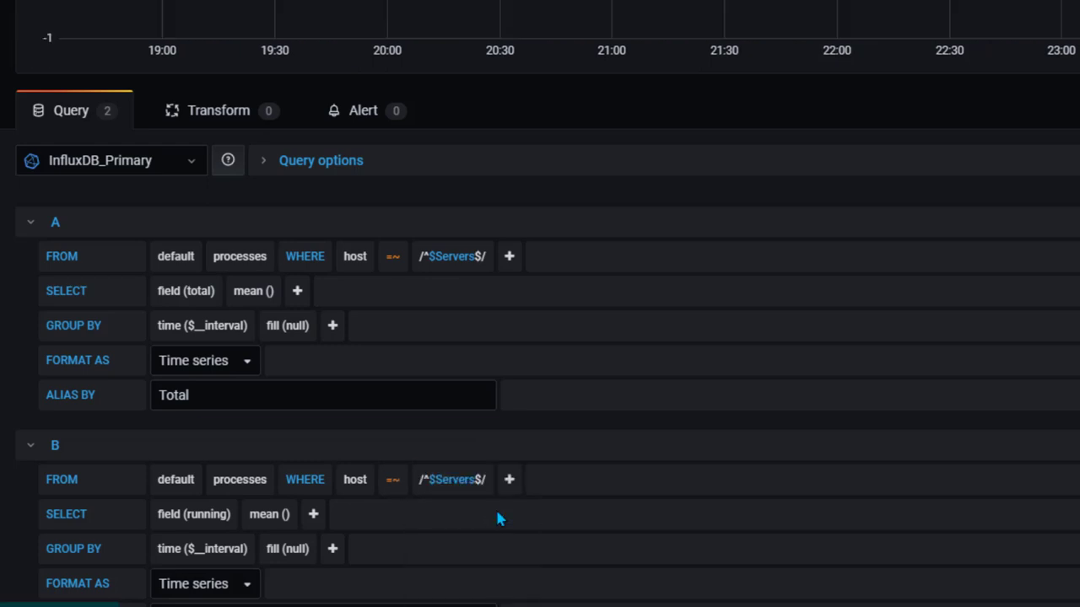
{"action": "scroll", "coordinate": [616, 429], "scroll_direction": "down", "scroll_amount": 2}
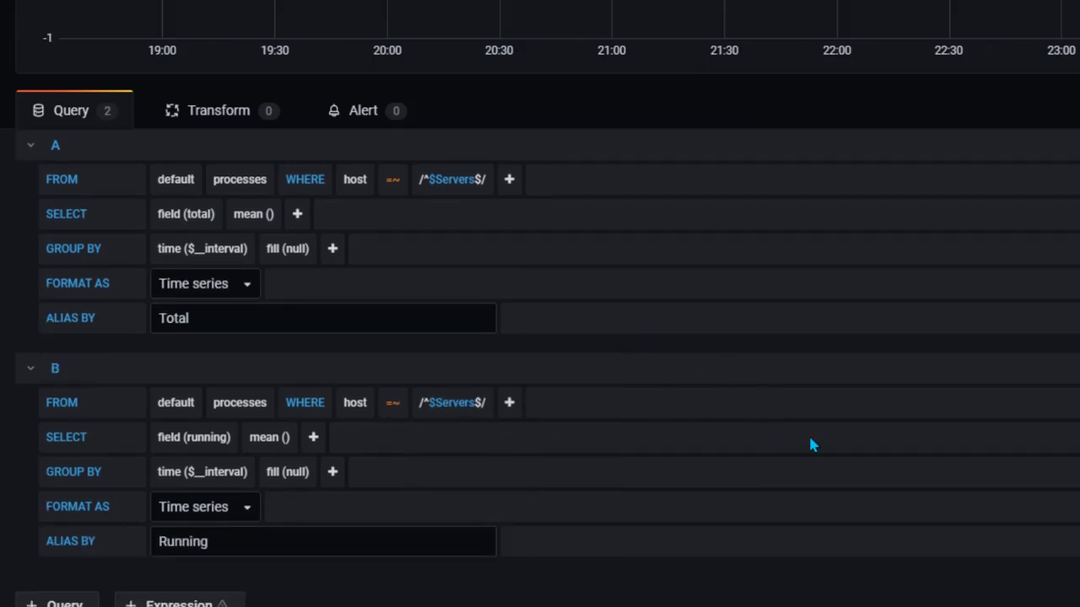
{"action": "scroll", "coordinate": [961, 454], "scroll_direction": "up", "scroll_amount": 2}
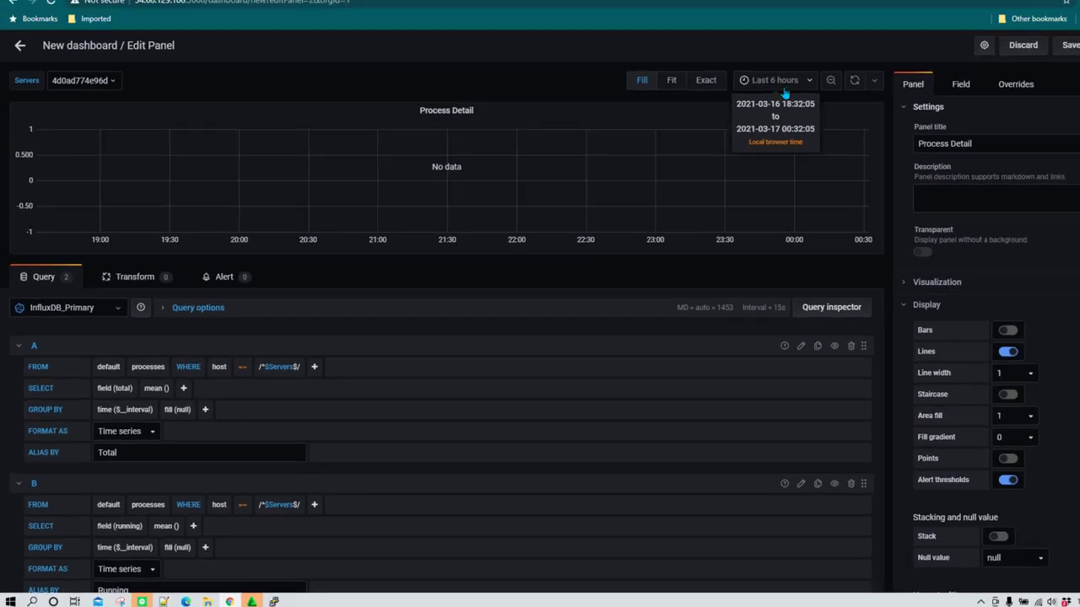
- Set the time range to the last 30 minutes and select itpanther02 for the Servers variable after trying itpanther01
{"action": "left_click", "coordinate": [749, 110]}
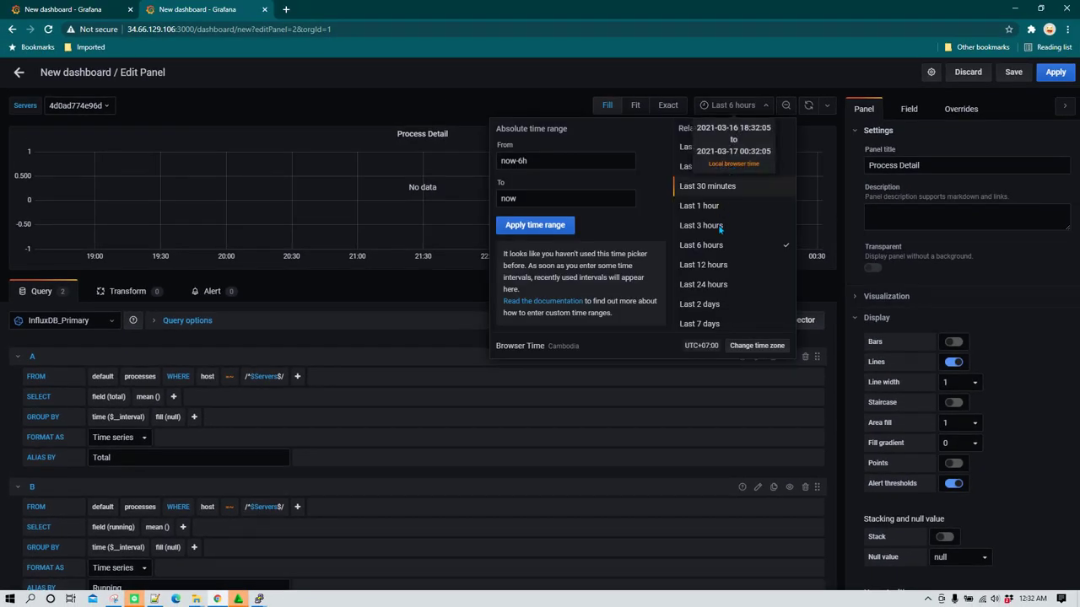
{"action": "left_click", "coordinate": [714, 189]}
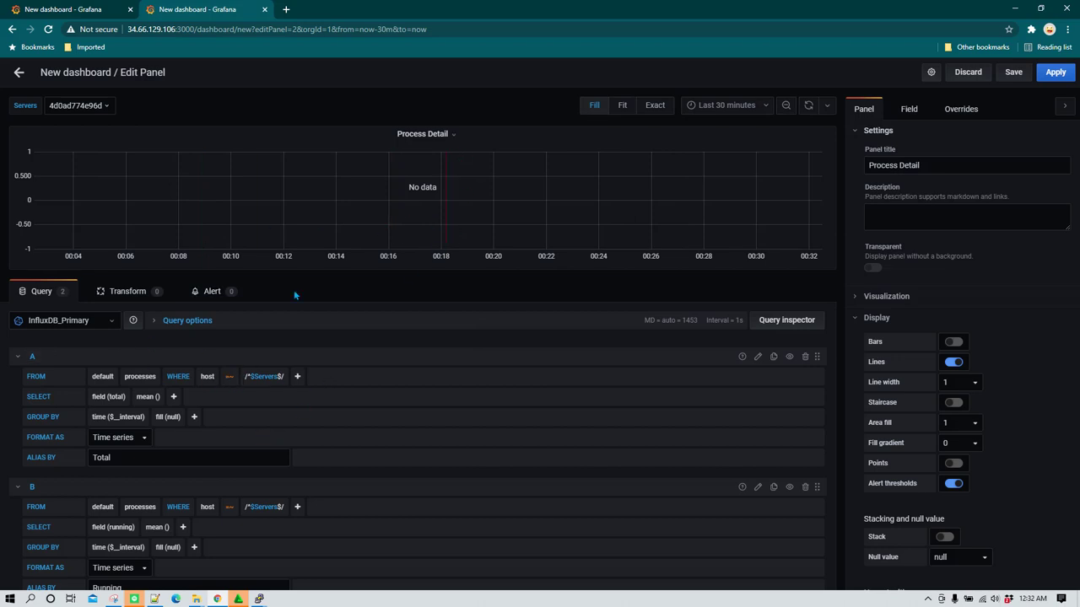
{"action": "left_click", "coordinate": [107, 107]}
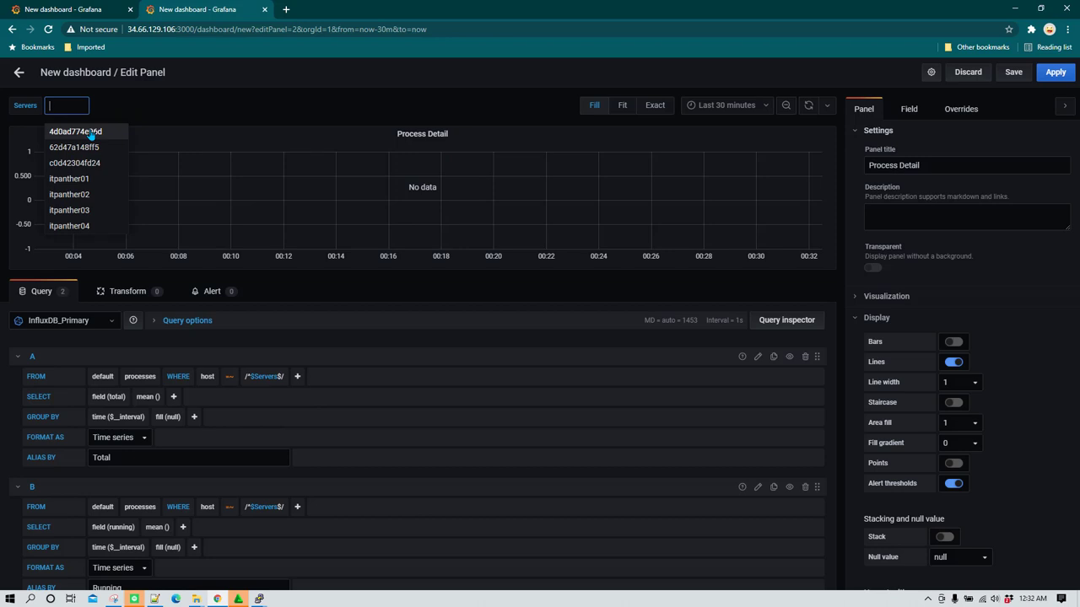
{"action": "left_click", "coordinate": [77, 180]}
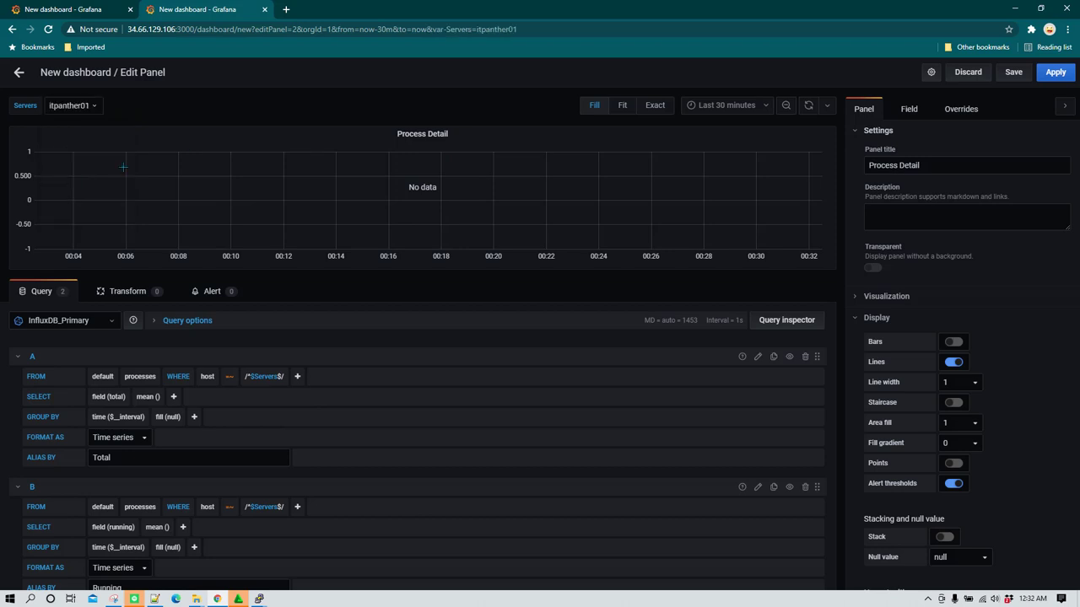
{"action": "left_click", "coordinate": [89, 108]}
{"action": "left_click", "coordinate": [72, 194]}
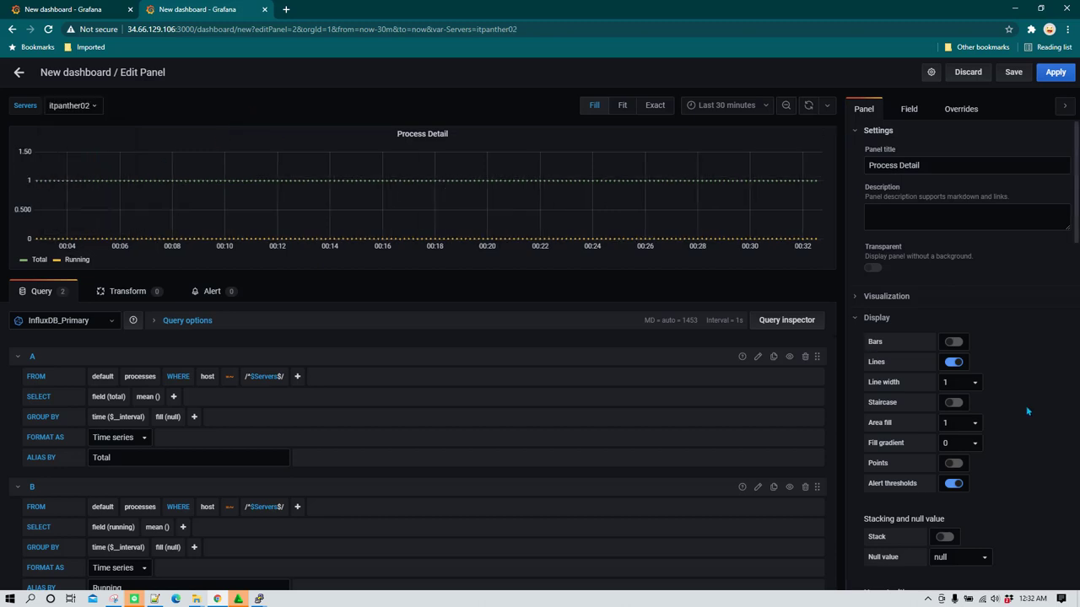
- Set the graph's null value handling to connected
{"action": "scroll", "coordinate": [987, 489], "scroll_direction": "down", "scroll_amount": 1}
{"action": "left_click", "coordinate": [975, 503]}
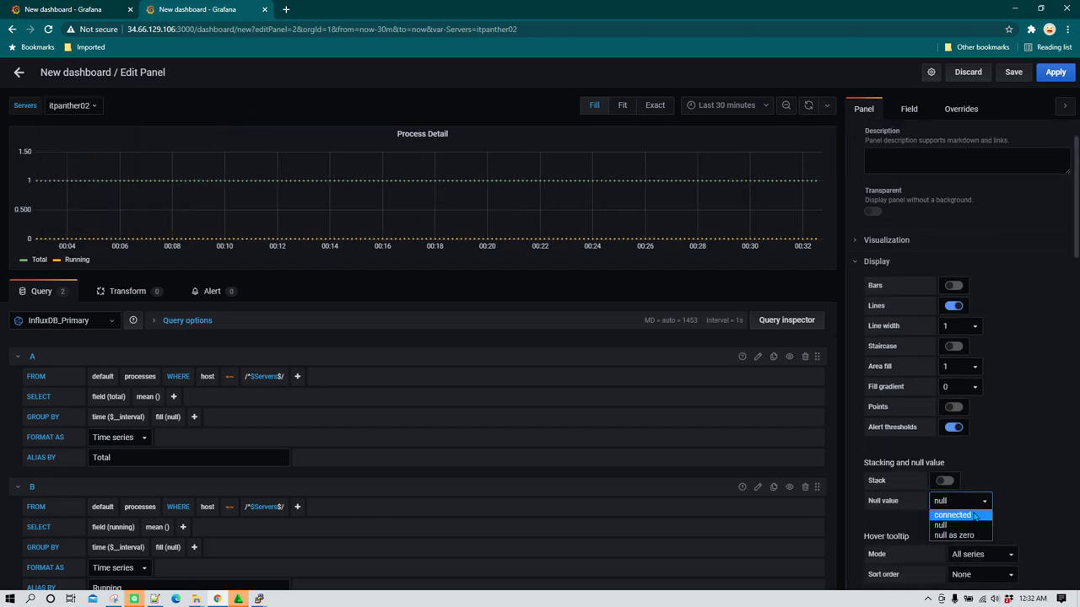
{"action": "left_click", "coordinate": [975, 517]}
{"action": "scroll", "coordinate": [688, 447], "scroll_direction": "down", "scroll_amount": 1}
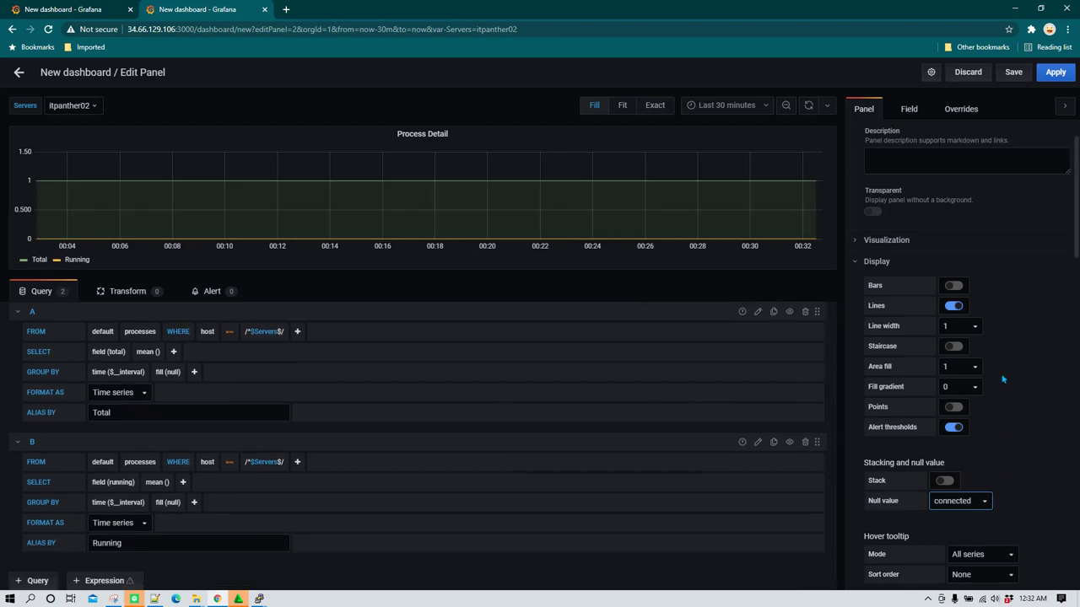
- Enable points on the graph, set the line width to 4, and apply the panel to the dashboard
{"action": "left_click", "coordinate": [955, 406]}
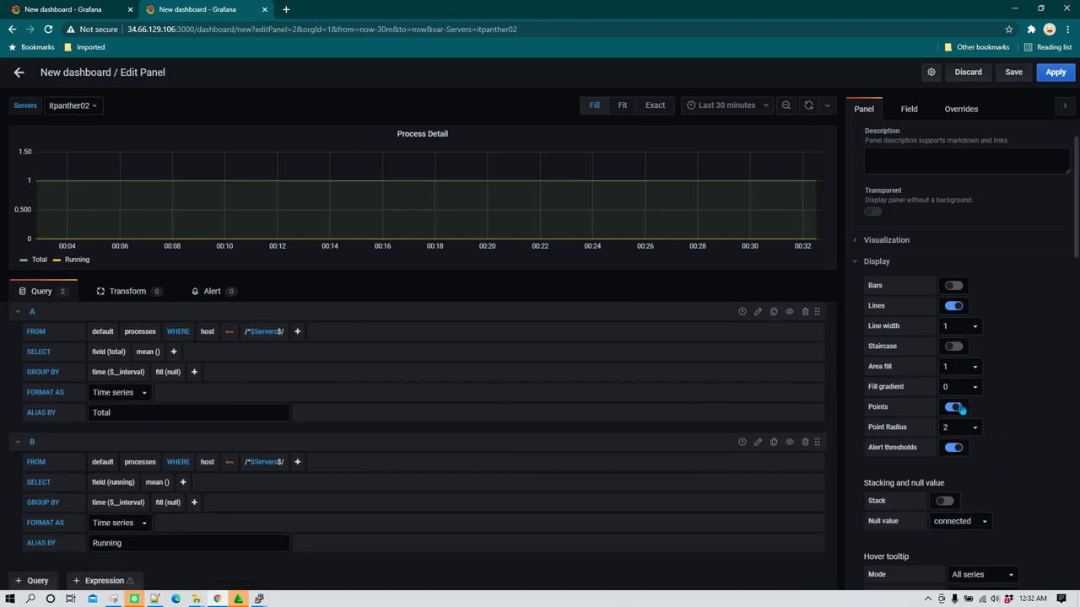
{"action": "left_click", "coordinate": [974, 332]}
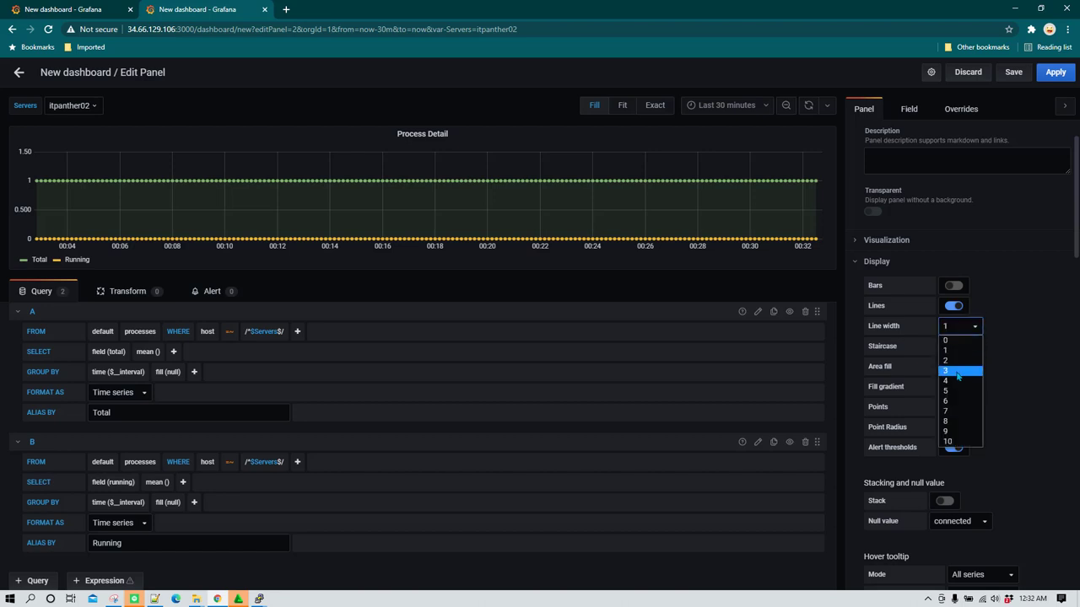
{"action": "left_click", "coordinate": [952, 376]}
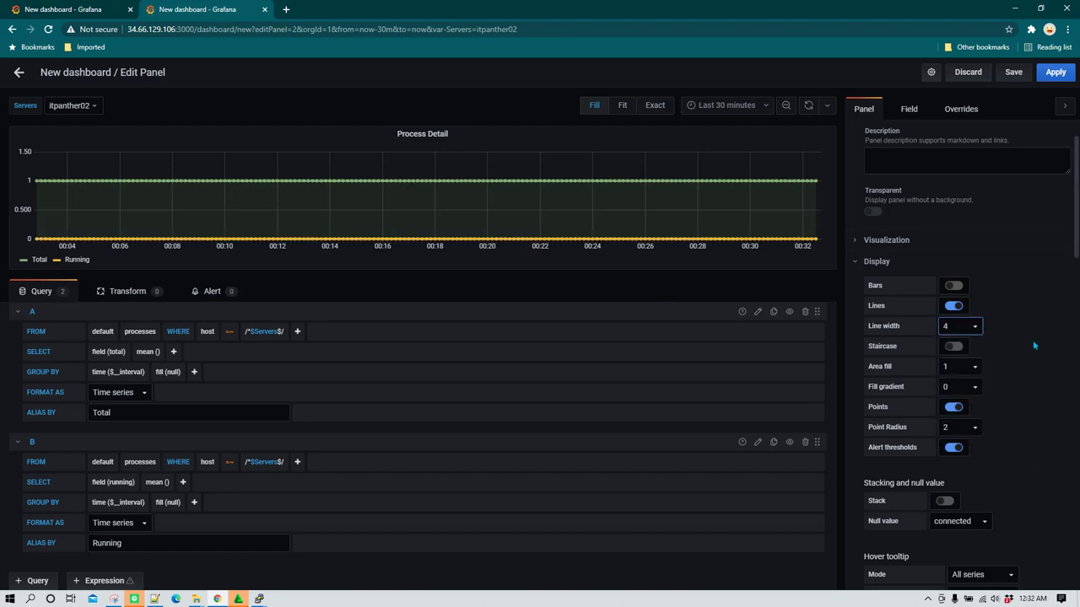
{"action": "left_click", "coordinate": [1054, 73]}
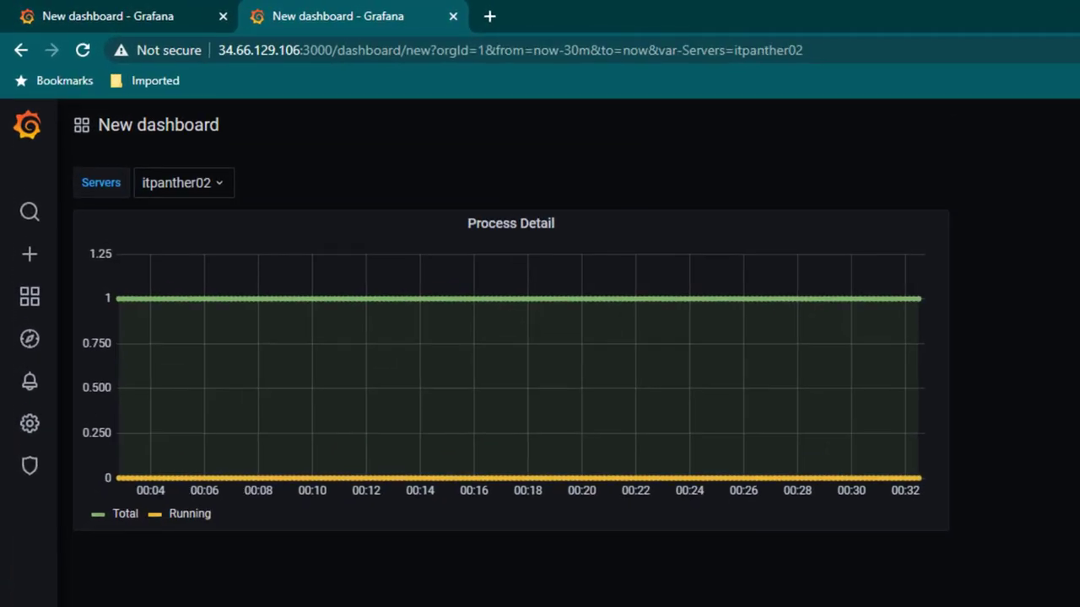
- Select itpanther01 for the Servers variable, retitle the process panel "Process Detail - $Servers", and apply the change
{"action": "left_click", "coordinate": [211, 184]}
{"action": "left_click", "coordinate": [215, 310]}
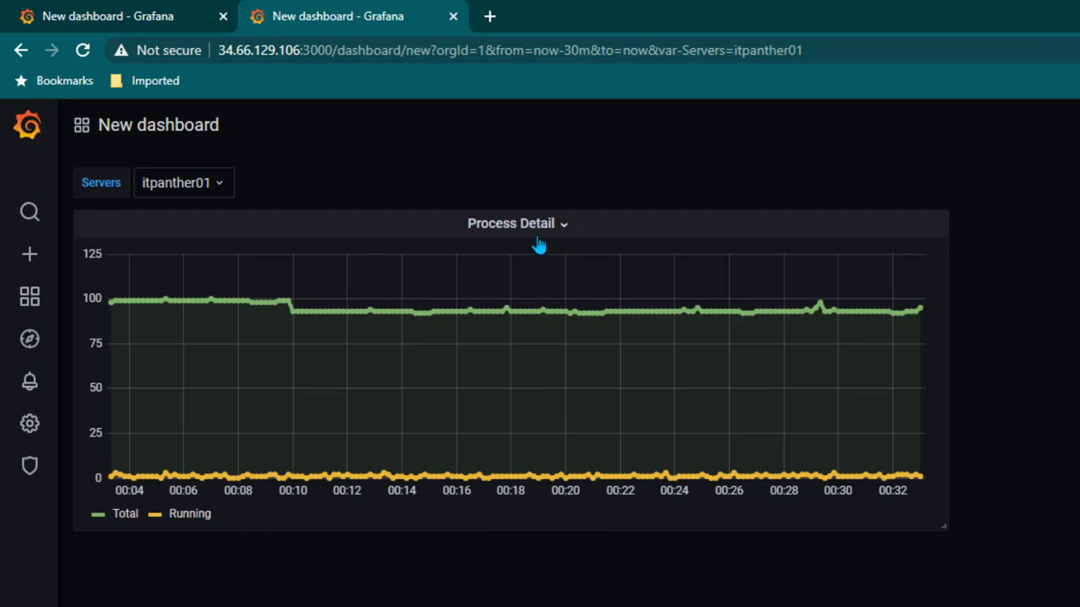
{"action": "left_click", "coordinate": [564, 225]}
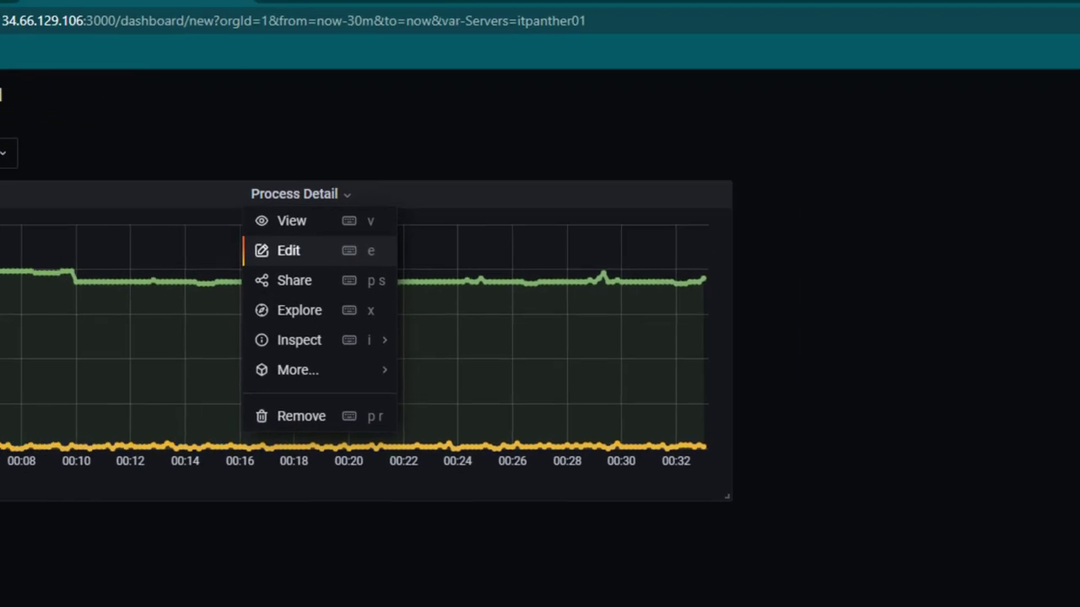
{"action": "left_click", "coordinate": [527, 280]}
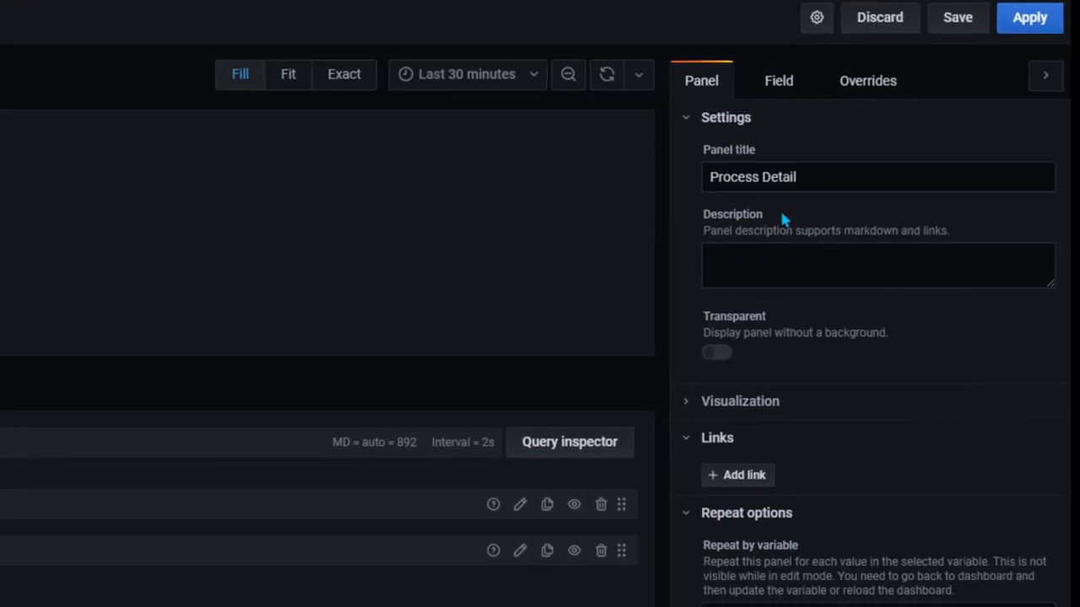
{"action": "left_click", "coordinate": [836, 174]}
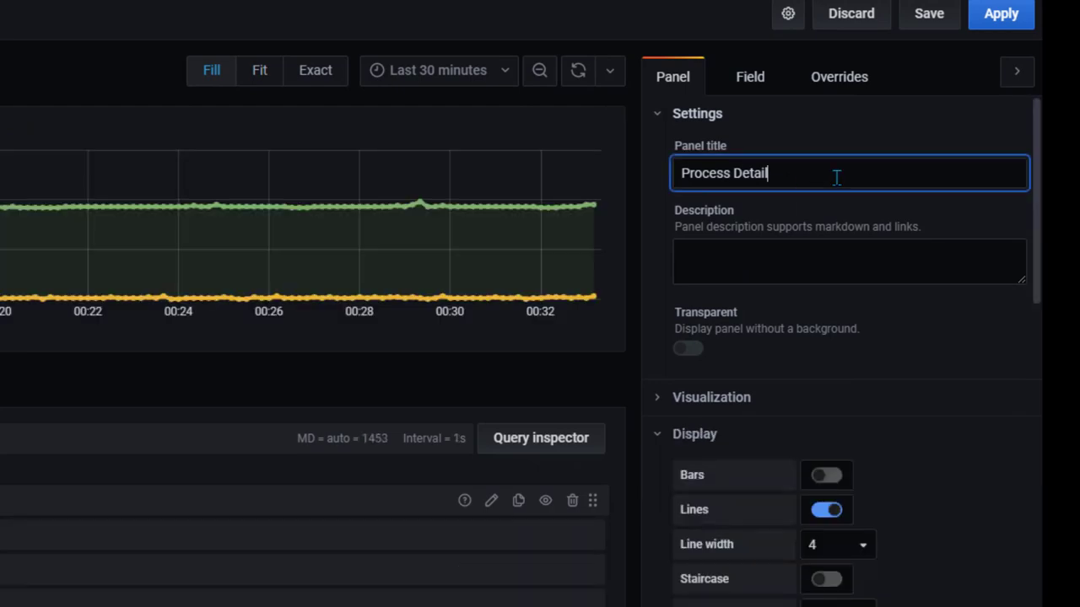
{"action": "type", "text": "- $Servers"}
{"action": "left_click", "coordinate": [1008, 19]}
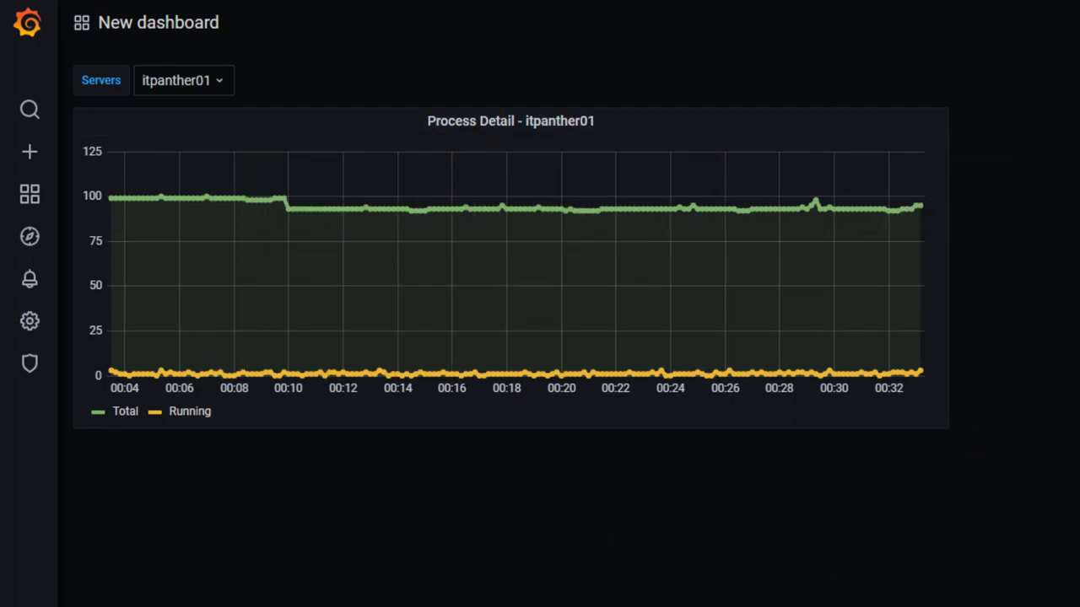
- Save the process dashboard under the name Detail in the General folder
{"action": "key", "text": "ctrl+s"}
{"action": "key", "text": "ctrl+a"}
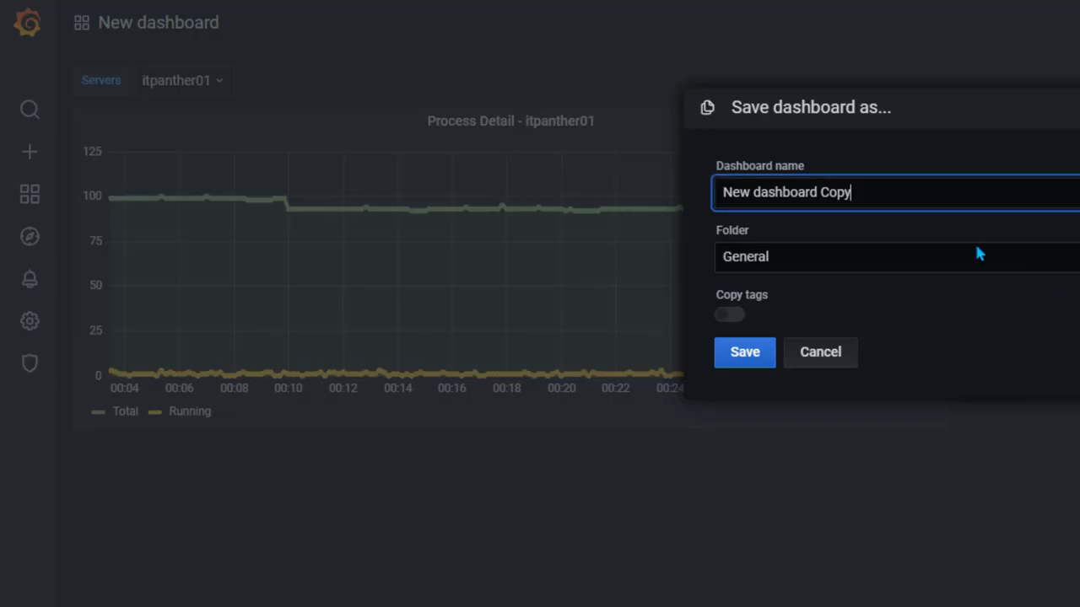
{"action": "key", "text": "BackSpace"}
{"action": "type", "text": "Detail"}
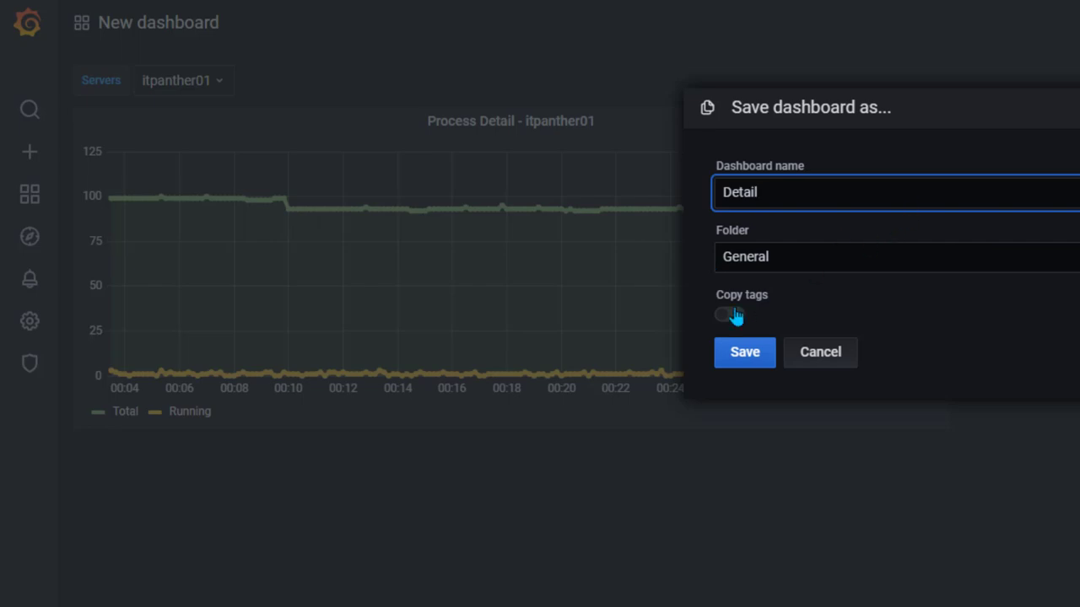
{"action": "left_click", "coordinate": [745, 353]}
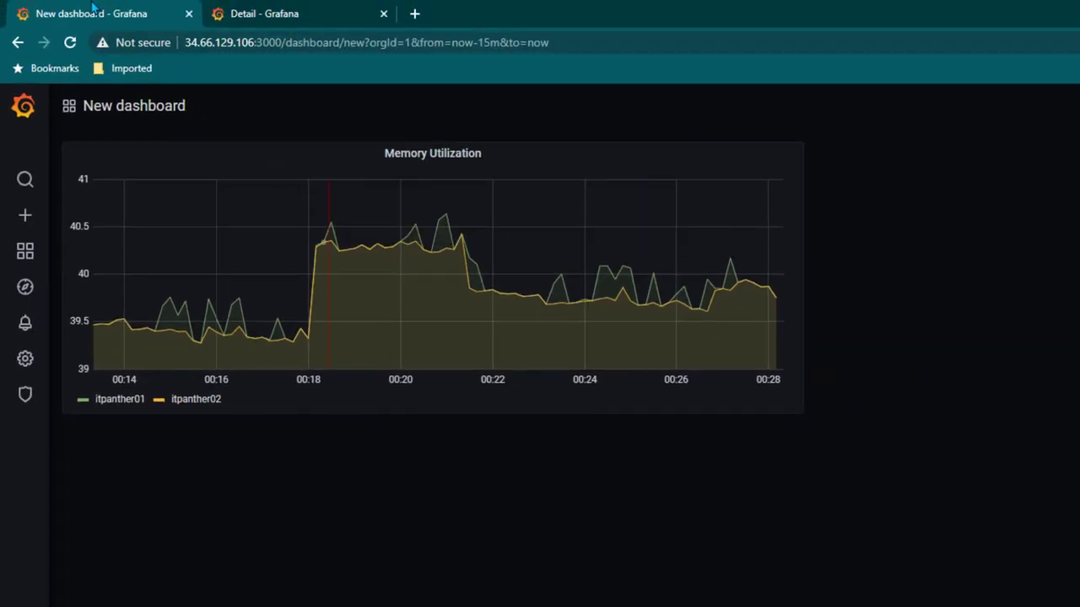
- Save the memory utilization dashboard as Summary Dashboard in the General folder
{"action": "key", "text": "ctrl+s"}
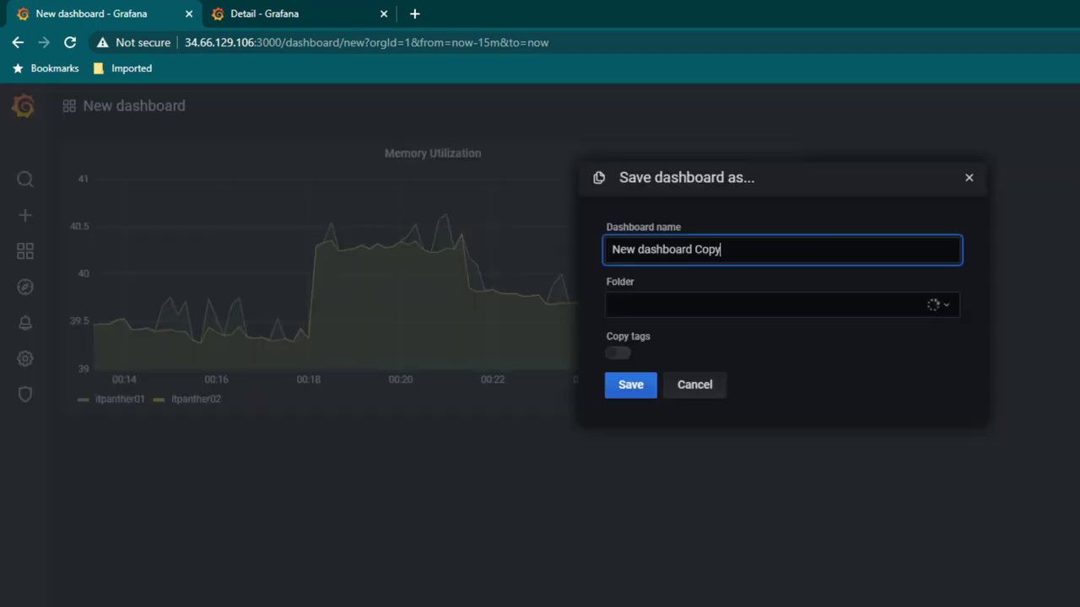
{"action": "key", "text": "ctrl+a"}
{"action": "key", "text": "BackSpace"}
{"action": "type", "text": "Su"}
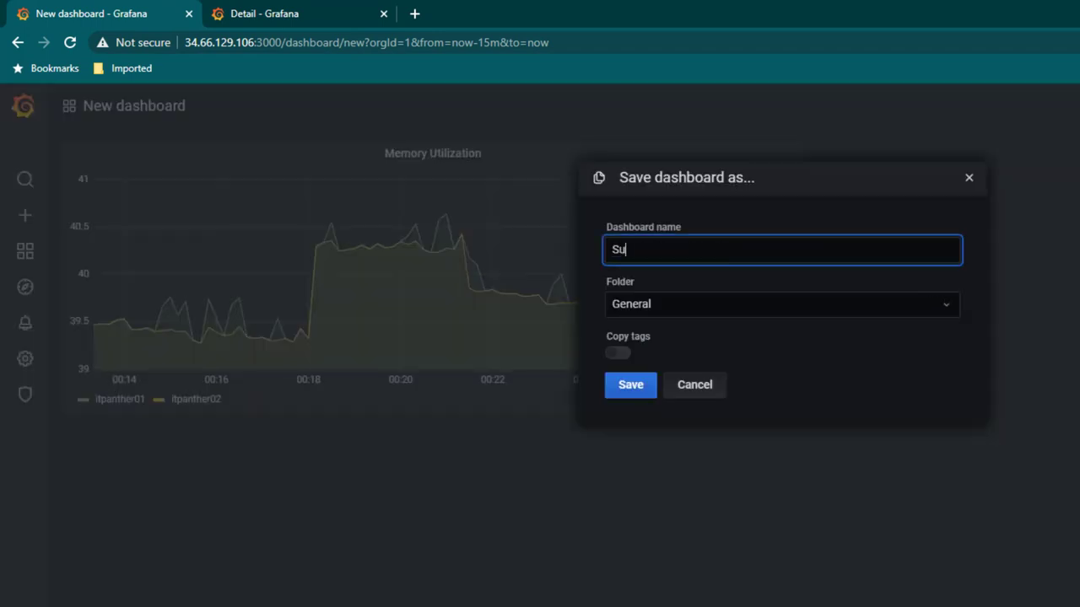
{"action": "type", "text": "mmary Dashboard"}
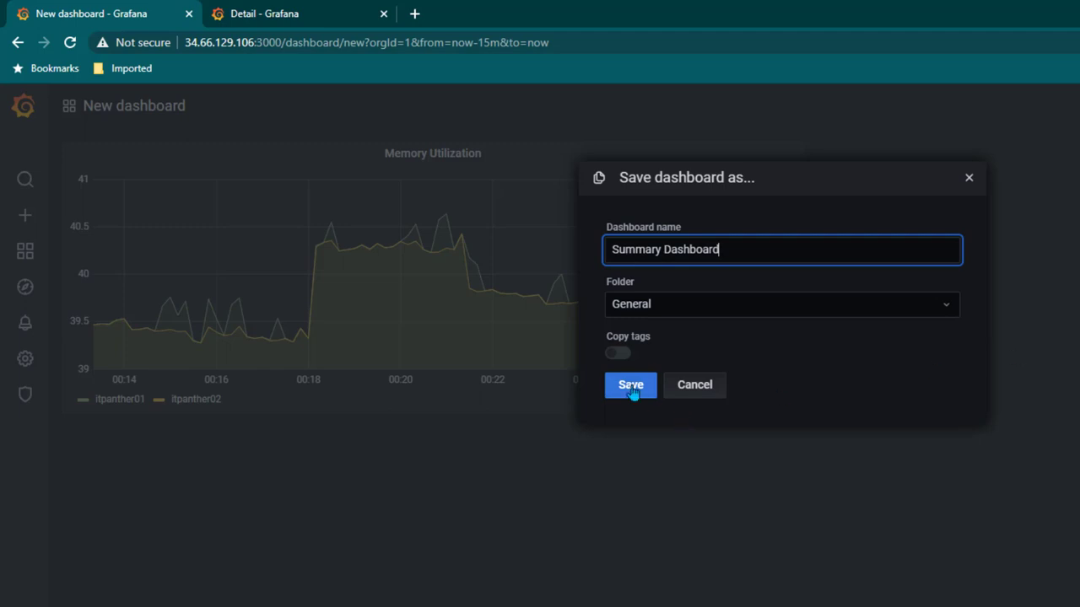
{"action": "left_click", "coordinate": [633, 391]}
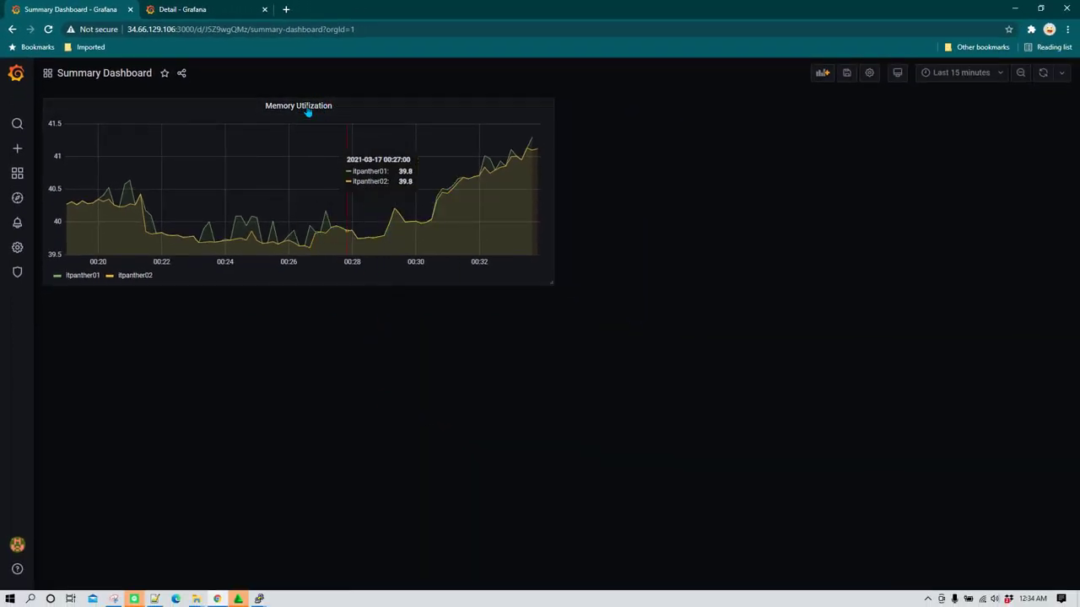
- Edit the Memory Utilization panel and start a new data link titled "Summary to Detail"
{"action": "left_click", "coordinate": [334, 108]}
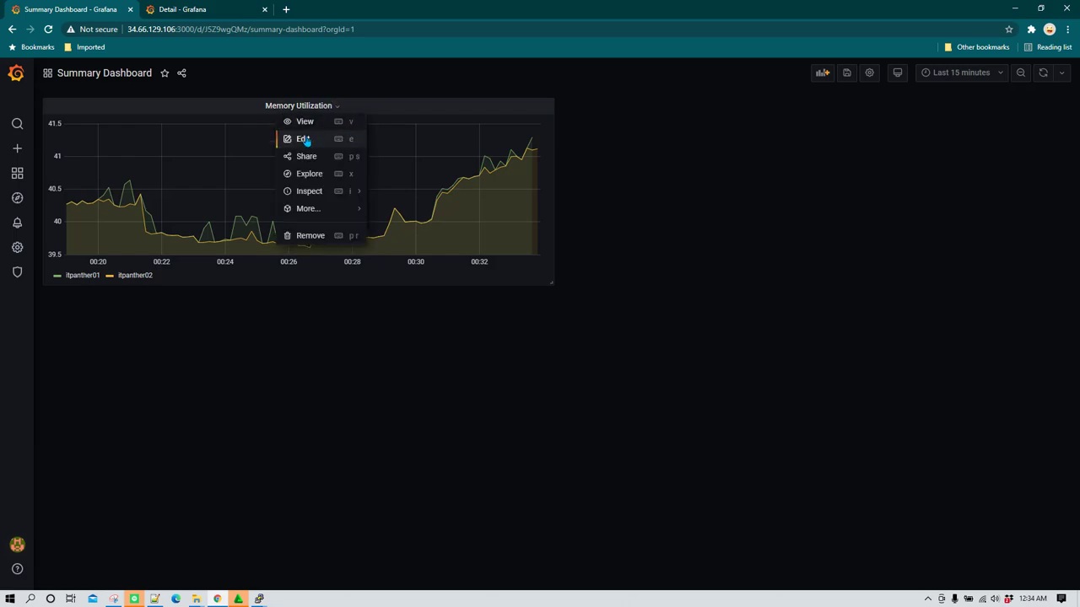
{"action": "key", "text": "e"}
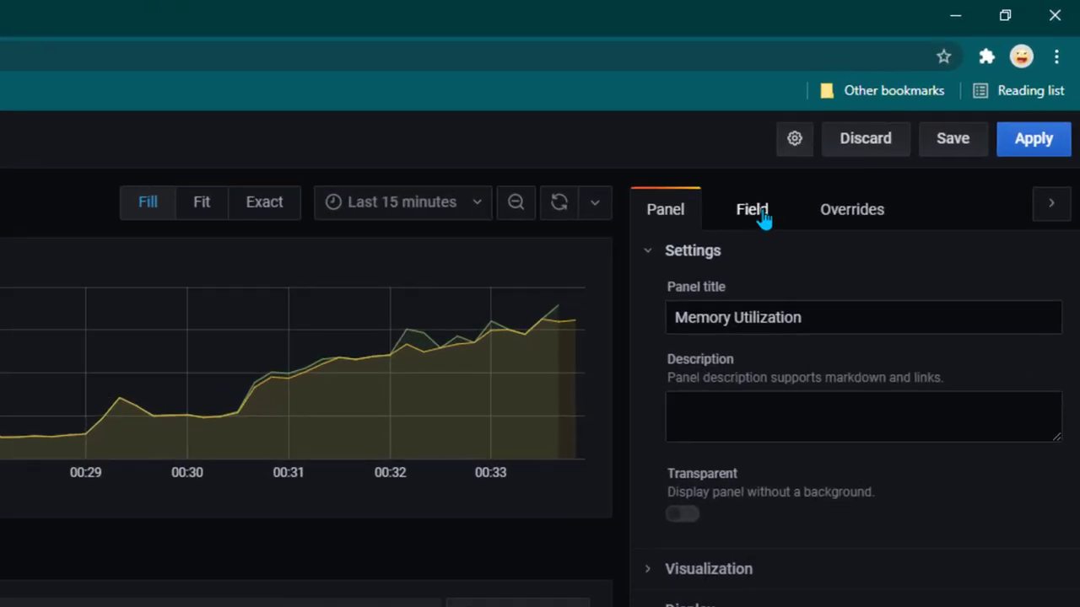
{"action": "left_click", "coordinate": [809, 184]}
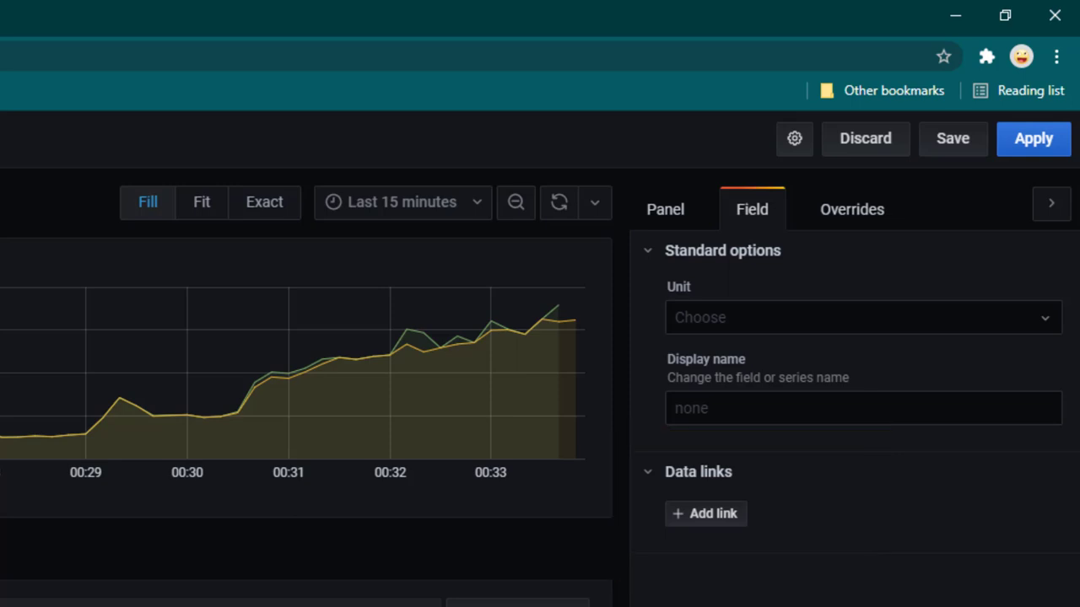
{"action": "left_click", "coordinate": [711, 514]}
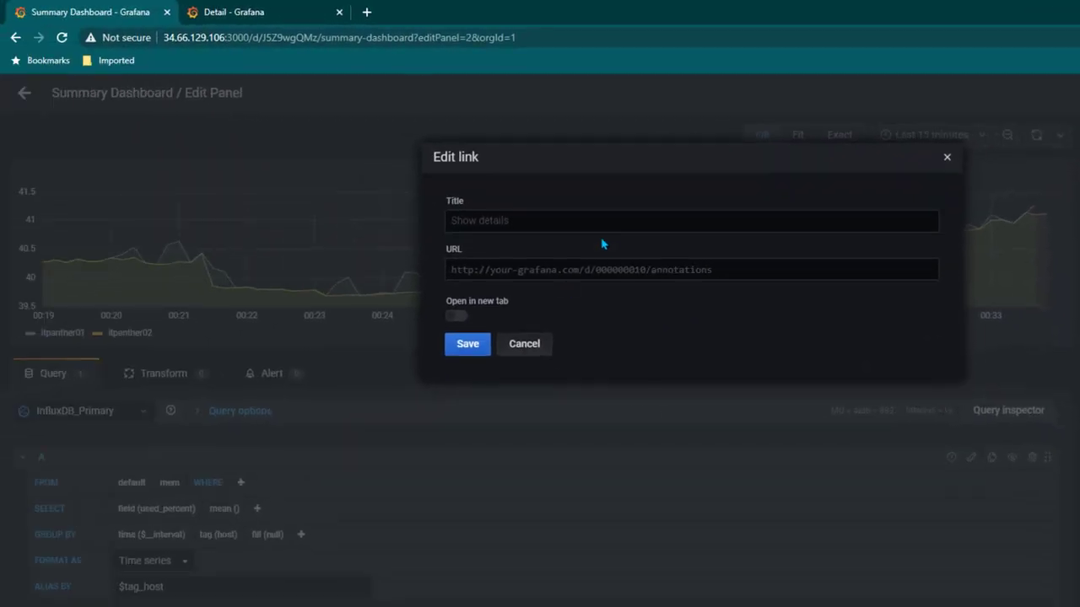
{"action": "left_click", "coordinate": [530, 221]}
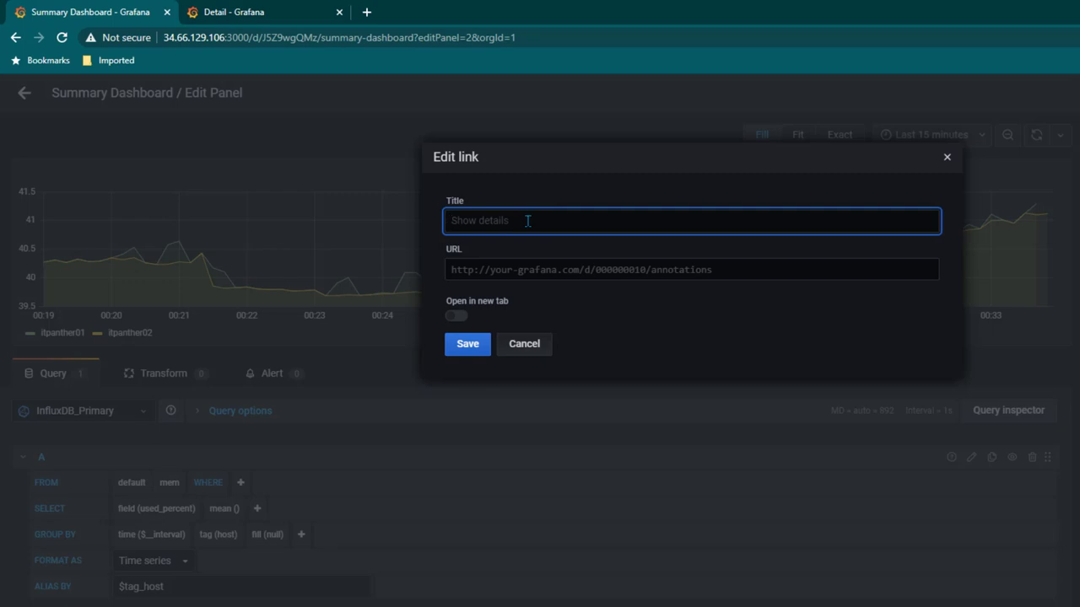
{"action": "type", "text": "Summary to Det"}
{"action": "type", "text": "ail"}
{"action": "left_click", "coordinate": [603, 270]}
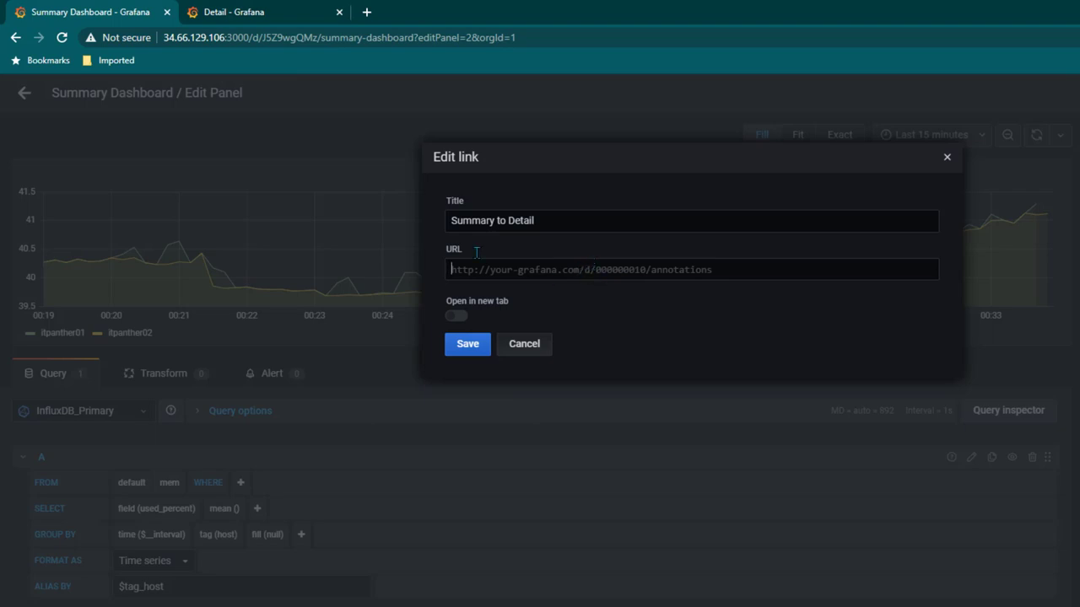
- Select itpanther02 for Servers on the Detail dashboard and copy the full page URL including the var-Servers parameter
{"action": "left_click", "coordinate": [249, 10]}
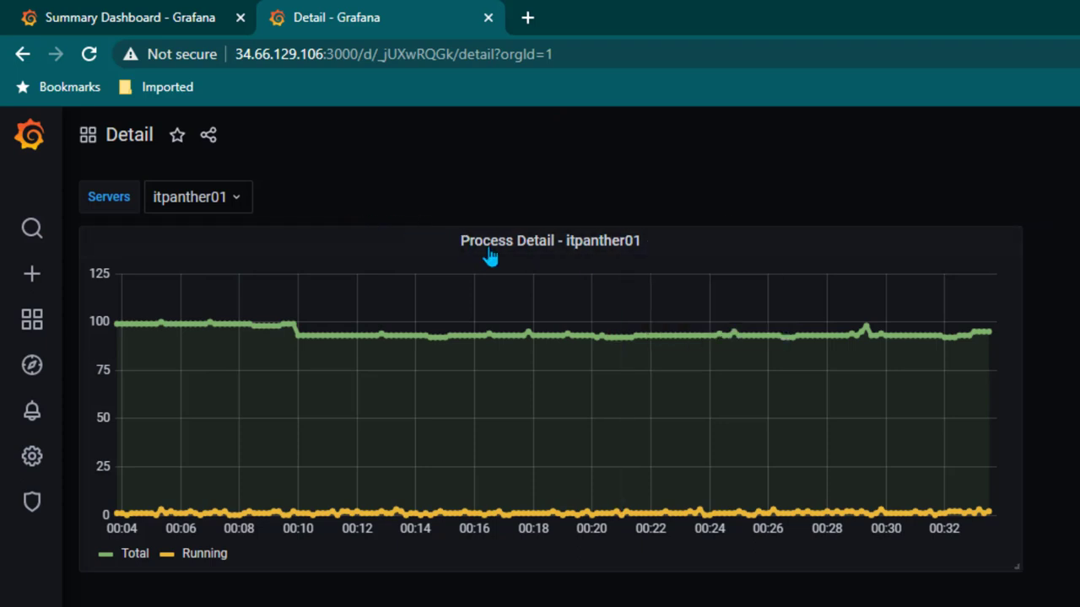
{"action": "left_click", "coordinate": [239, 197]}
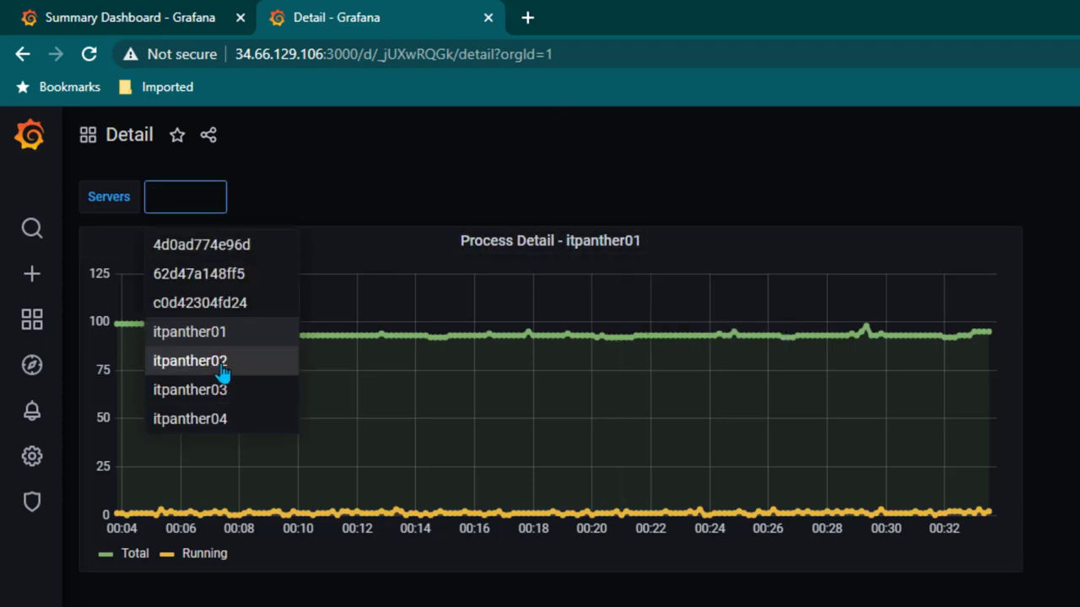
{"action": "left_click", "coordinate": [222, 369]}
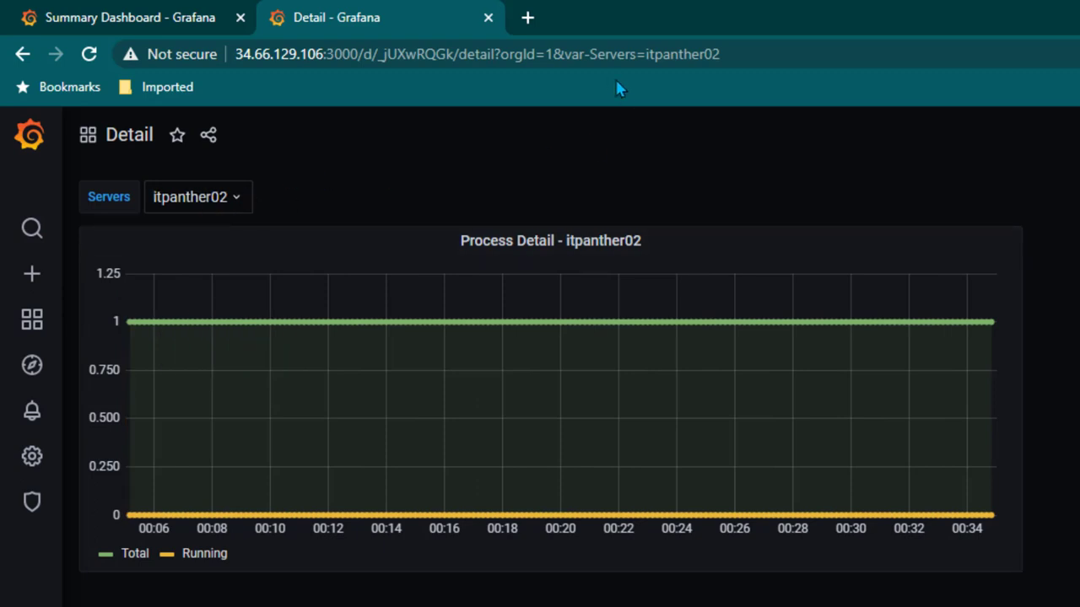
{"action": "left_click", "coordinate": [759, 54]}
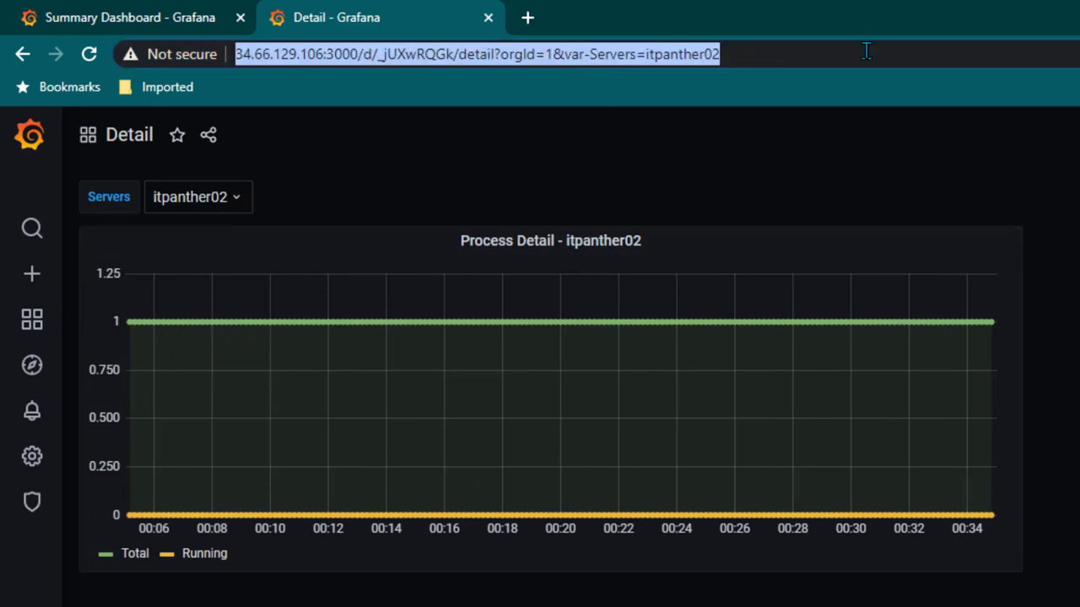
{"action": "left_click", "coordinate": [782, 54]}
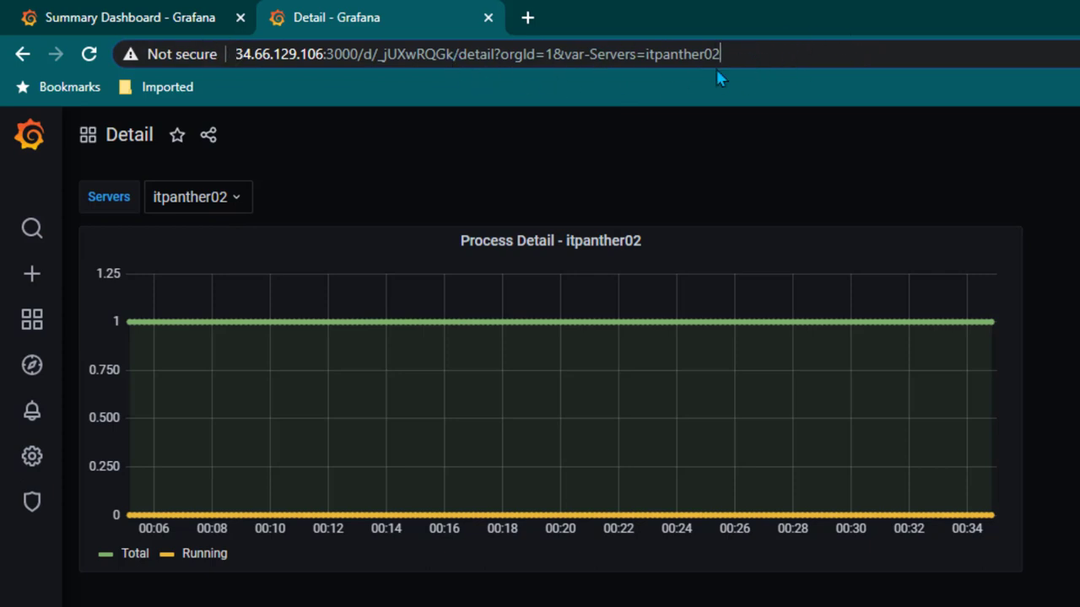
{"action": "left_click_drag", "start_coordinate": [639, 54], "coordinate": [802, 54]}
{"action": "left_click", "coordinate": [802, 54]}
{"action": "key", "text": "ctrl+a"}
{"action": "right_click", "coordinate": [674, 54]}
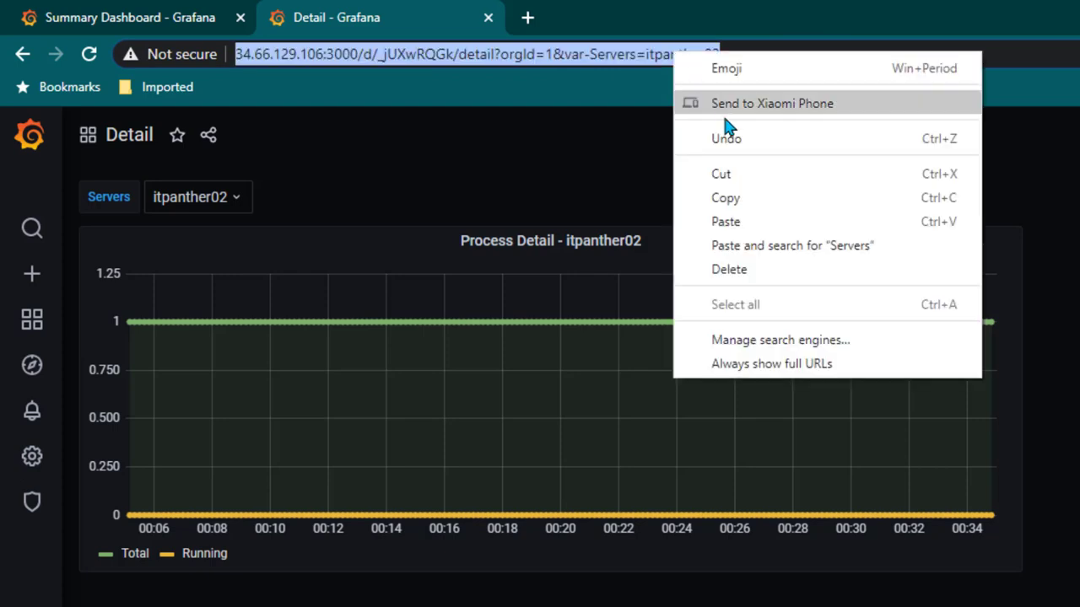
{"action": "left_click", "coordinate": [734, 198]}
- Paste the copied URL into the Summary to Detail link and replace the itpanther02 value with the series name variable ${__series.name}
{"action": "left_click", "coordinate": [177, 8]}
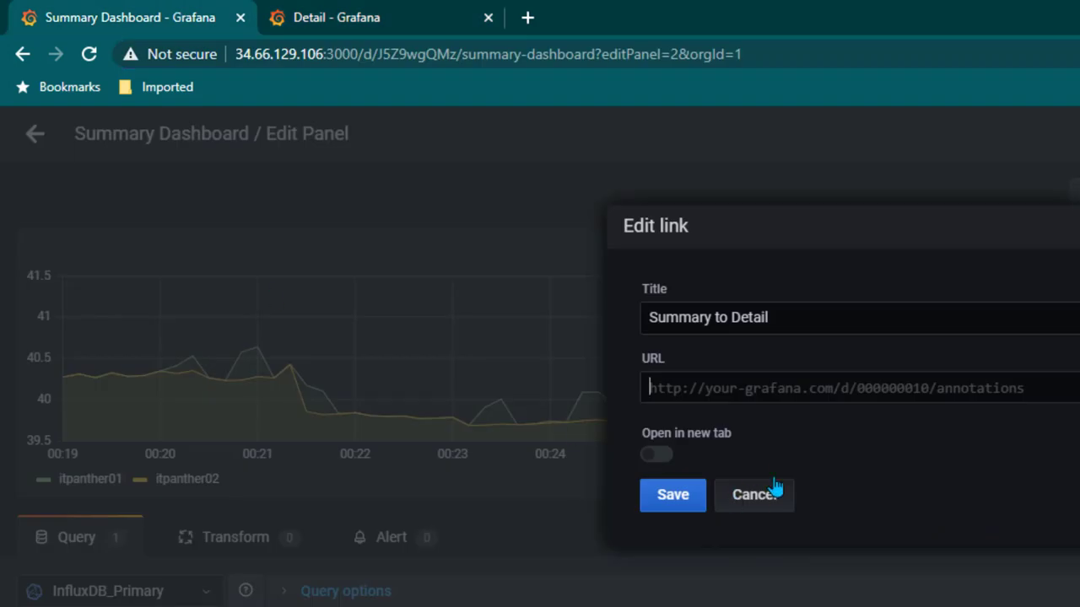
{"action": "key", "text": "ctrl+v"}
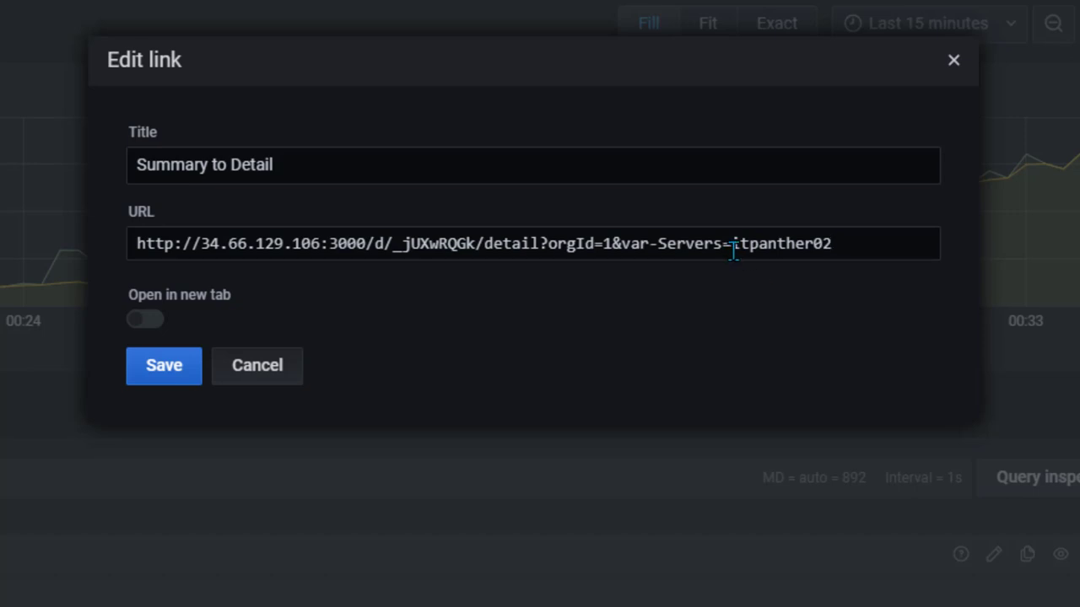
{"action": "left_click_drag", "start_coordinate": [869, 244], "coordinate": [732, 244]}
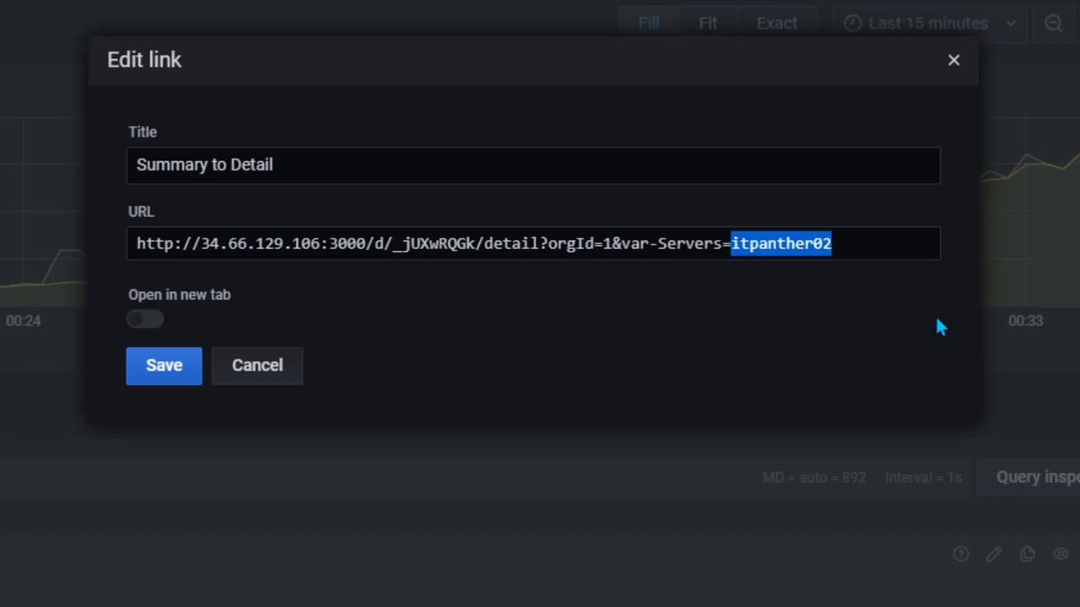
{"action": "key", "text": "BackSpace"}
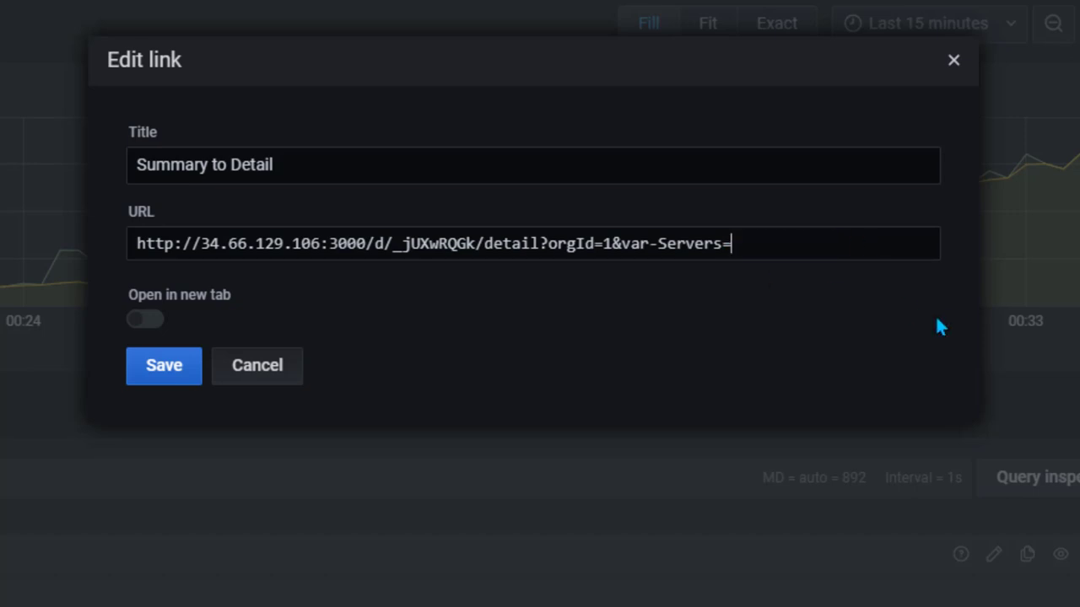
{"action": "type", "text": "$"}
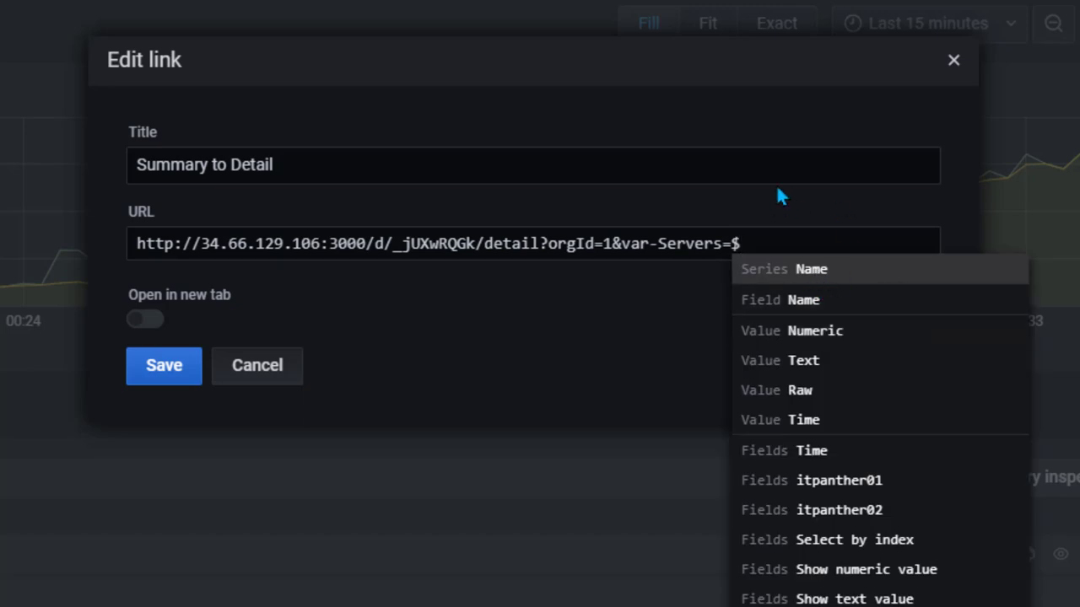
{"action": "left_click", "coordinate": [854, 270]}
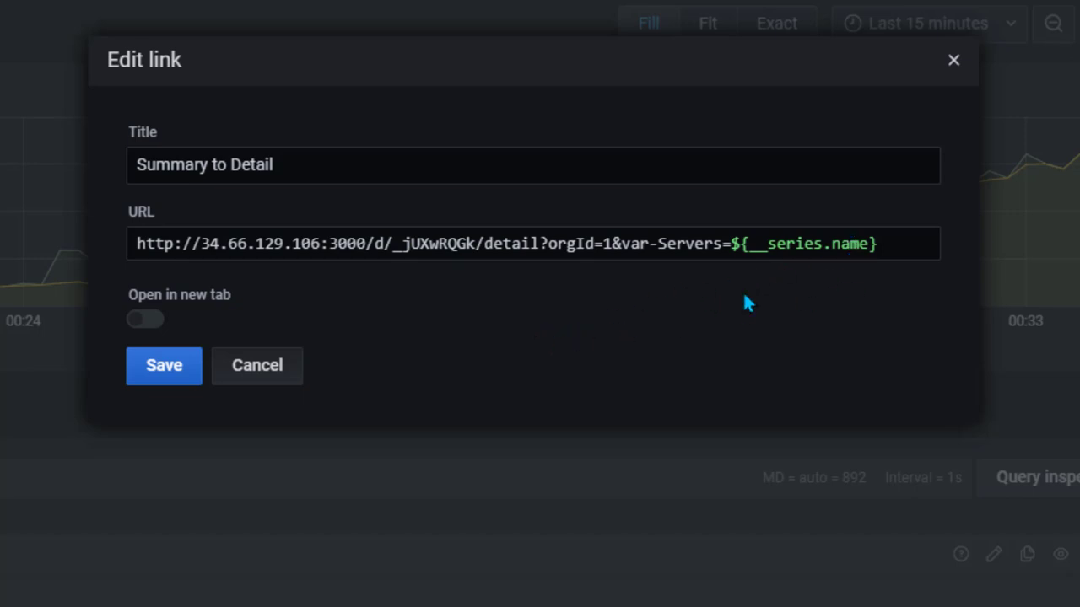
- Make the data link open in a new tab, save it, and apply the Memory Utilization panel changes
{"action": "left_click", "coordinate": [155, 321]}
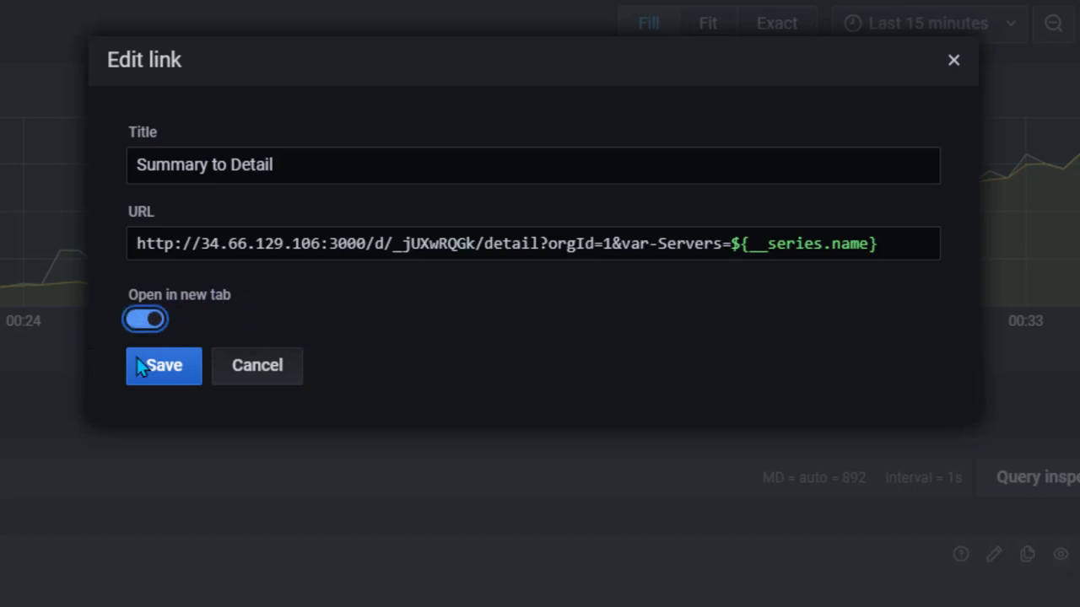
{"action": "left_click", "coordinate": [182, 375]}
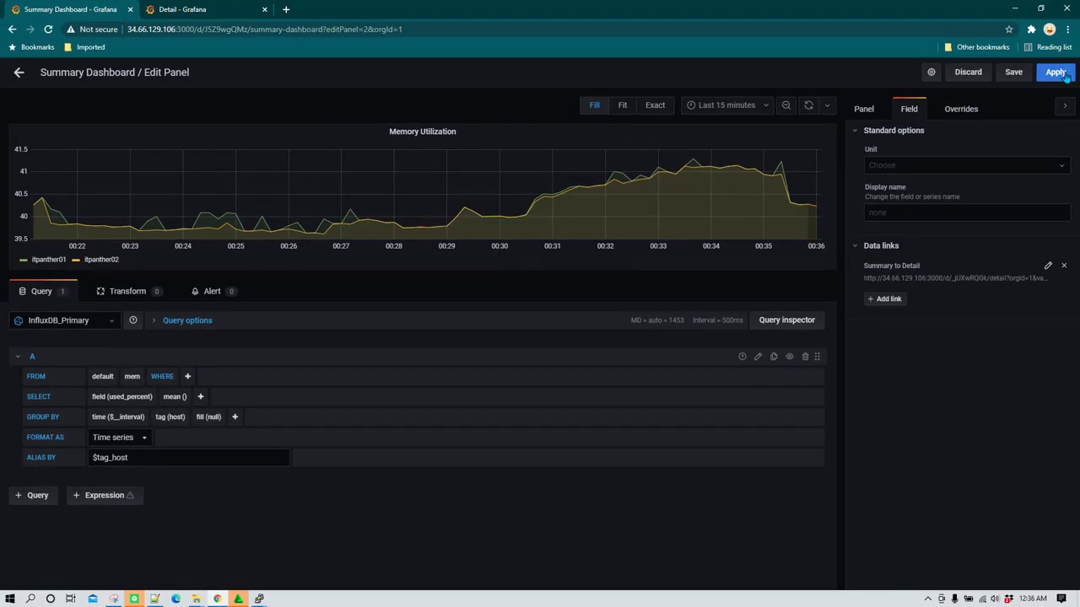
{"action": "left_click", "coordinate": [1056, 73]}
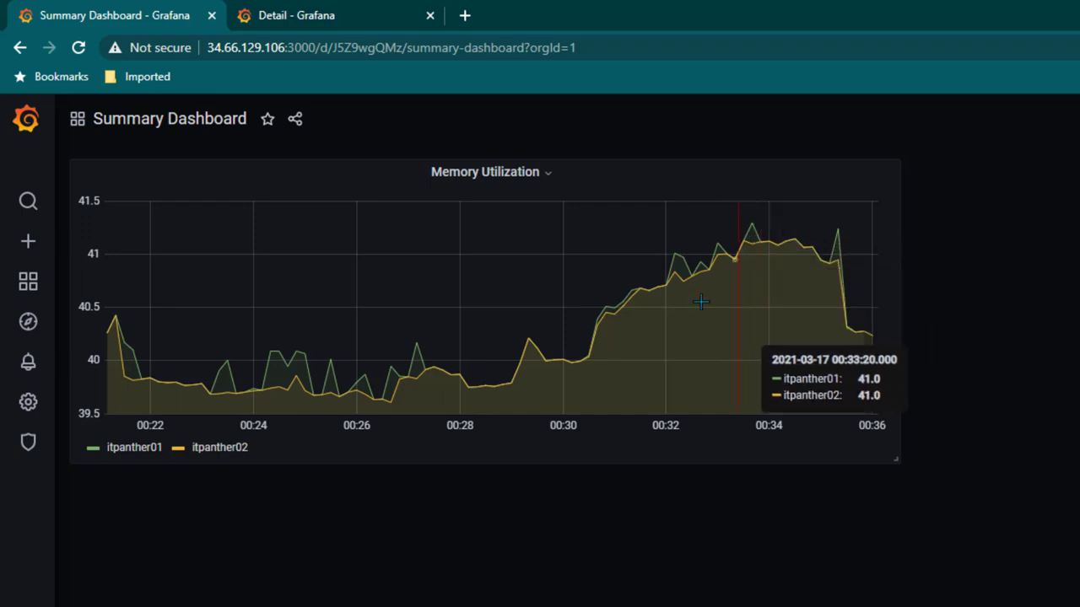
- Test the Summary to Detail link from an itpanther01 point and an itpanther02 point on the memory graph, returning to the summary each time
{"action": "left_click", "coordinate": [836, 231]}
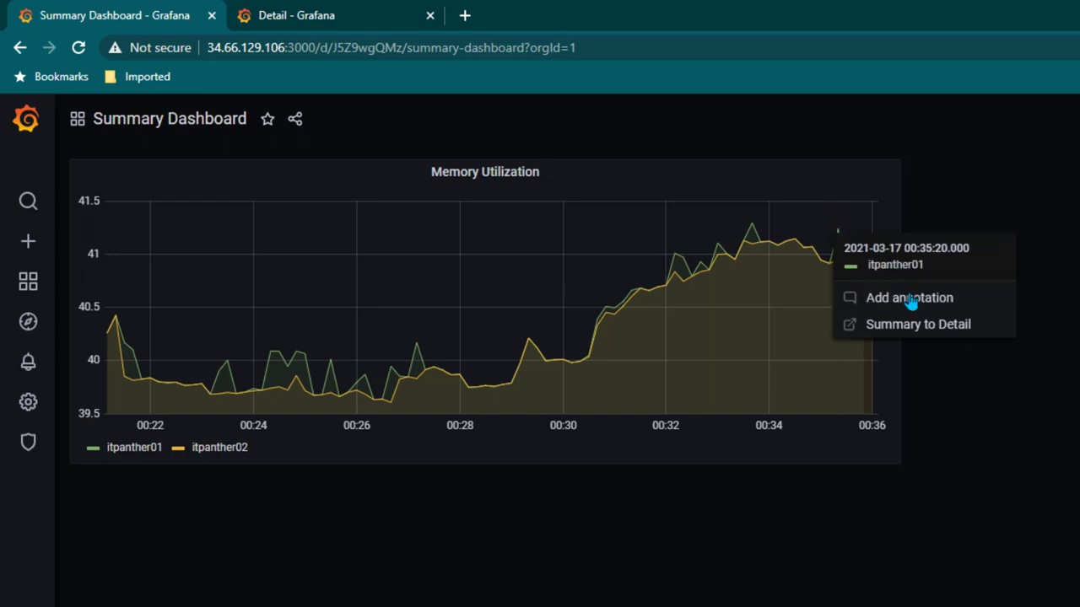
{"action": "left_click", "coordinate": [952, 332]}
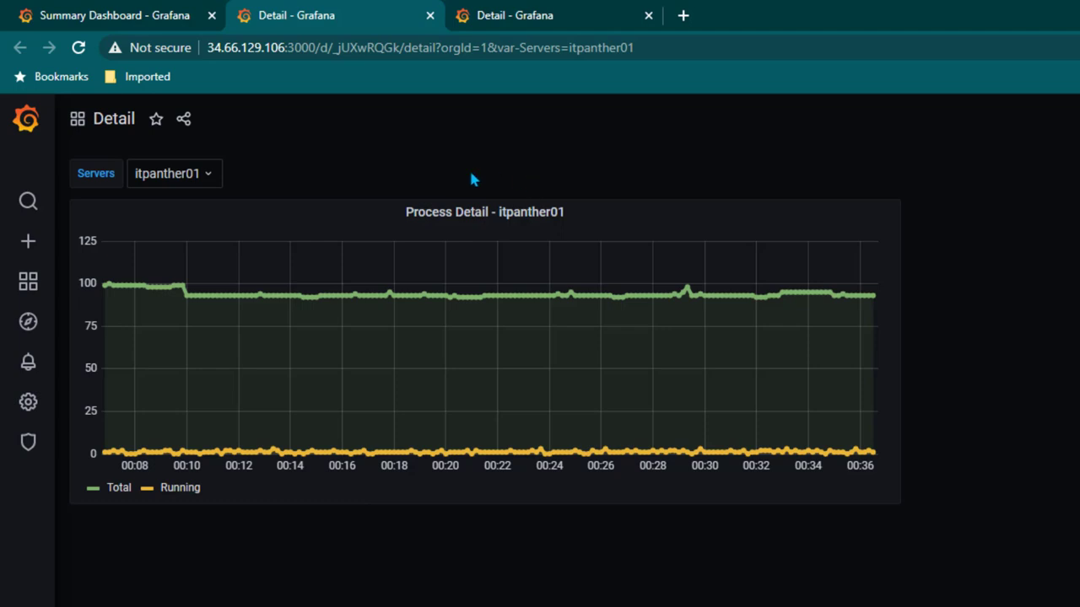
{"action": "left_click", "coordinate": [158, 10]}
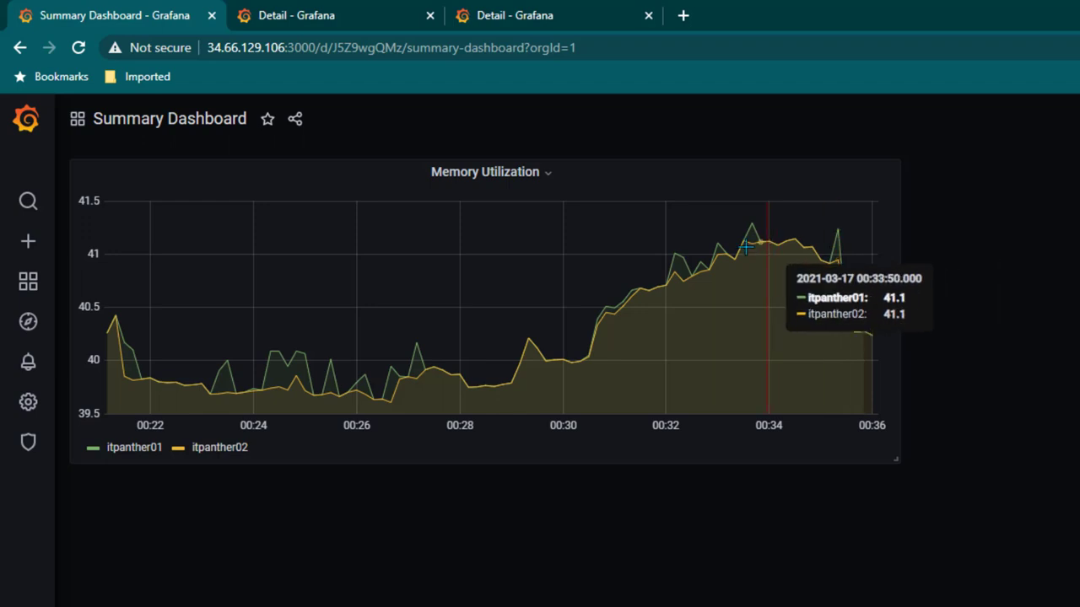
{"action": "left_click", "coordinate": [529, 346]}
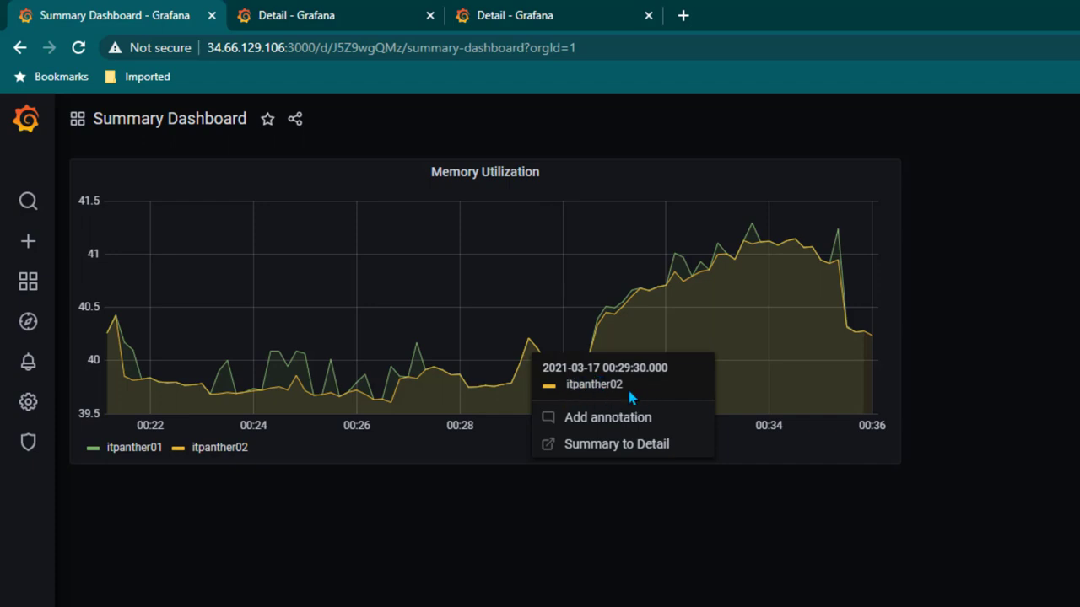
{"action": "left_click", "coordinate": [629, 445]}
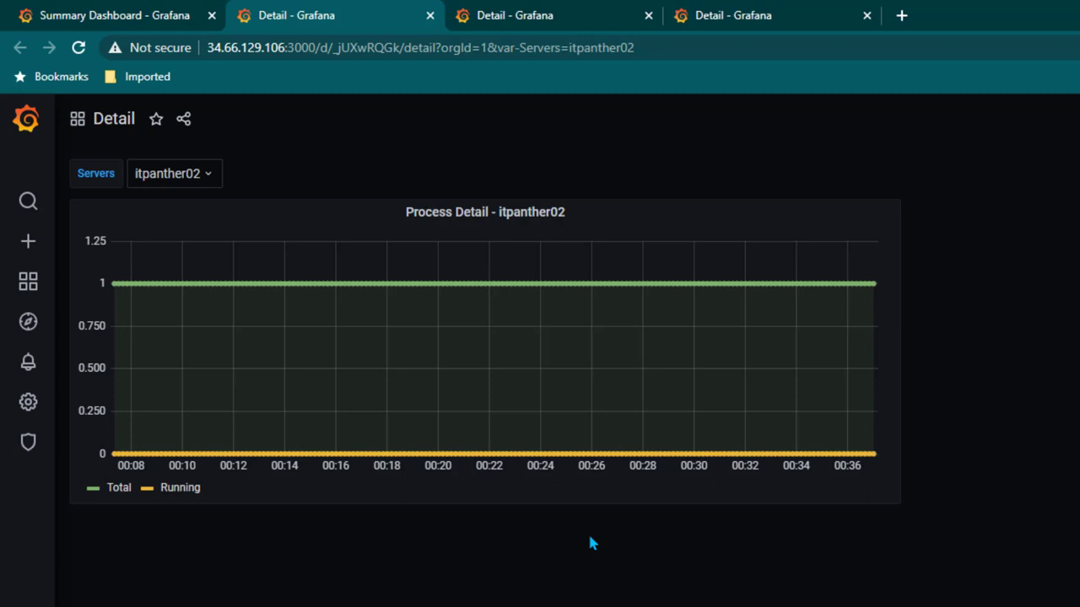
{"action": "left_click", "coordinate": [177, 12]}
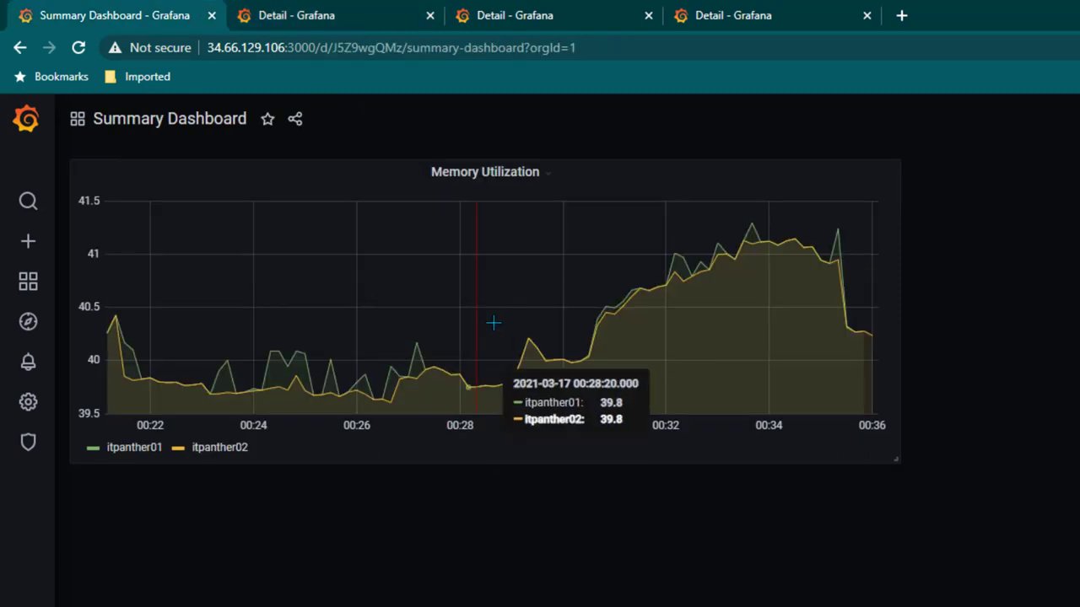